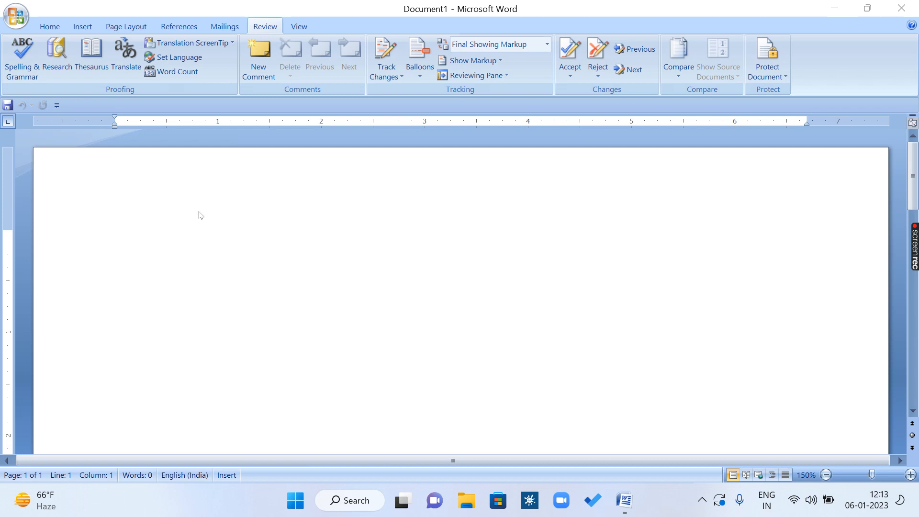
# Step: Generate three paragraphs of sample text in the blank document with =rand()
pyautogui.click(201, 216)
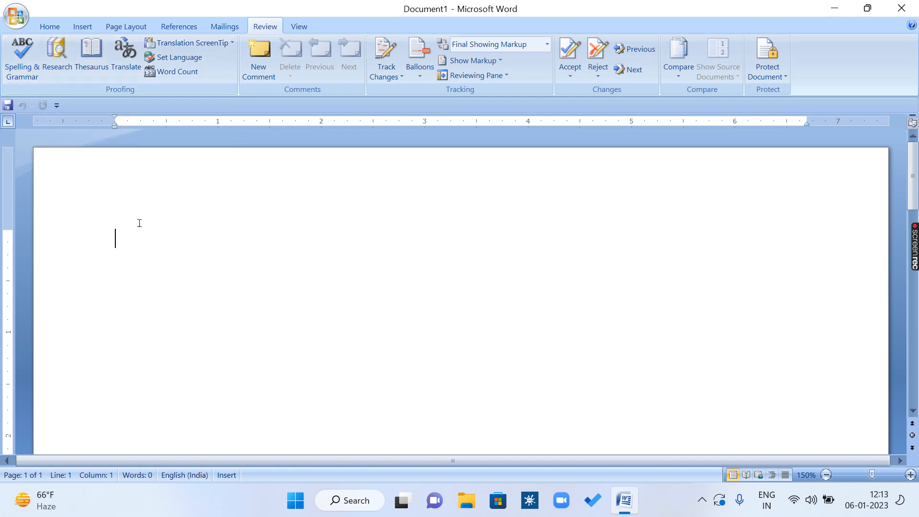
pyautogui.write('=r')
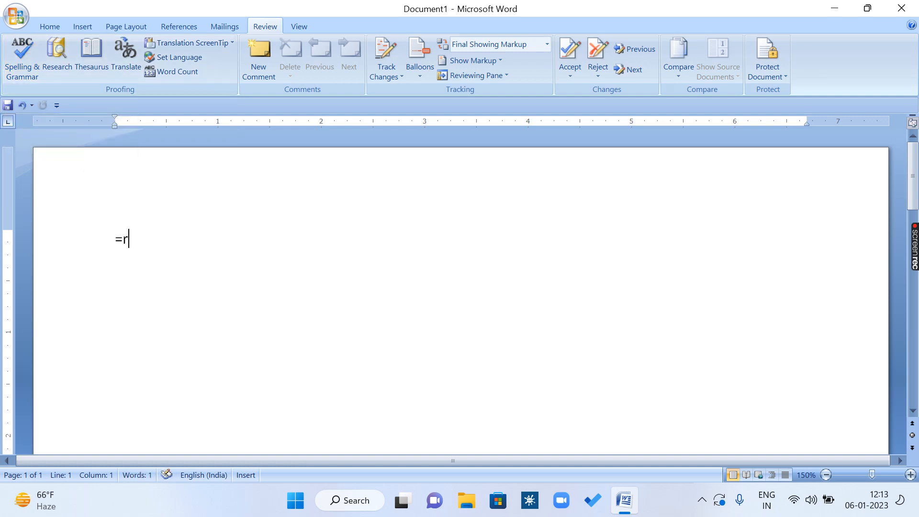
pyautogui.write('and()')
pyautogui.press('Return')
pyautogui.scroll(1, 138, 238)
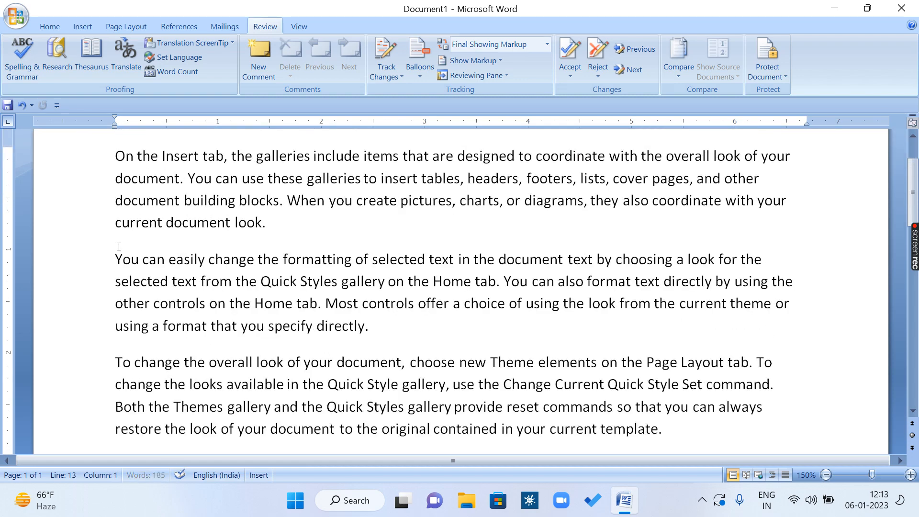
pyautogui.scroll(-1, 138, 239)
pyautogui.scroll(-1, 138, 239)
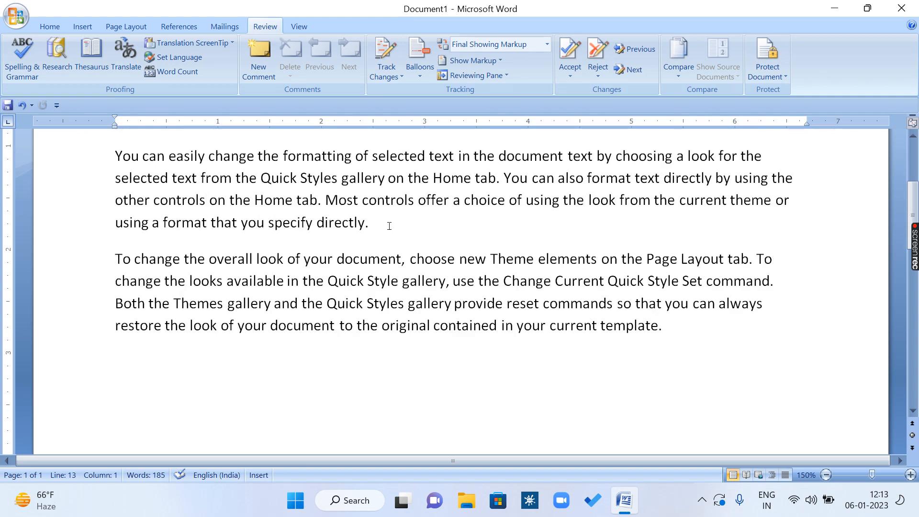
# Step: Misspell three words in the first line of the second paragraph as "easly", "formating" and "chosing"
pyautogui.scroll(1, 389, 225)
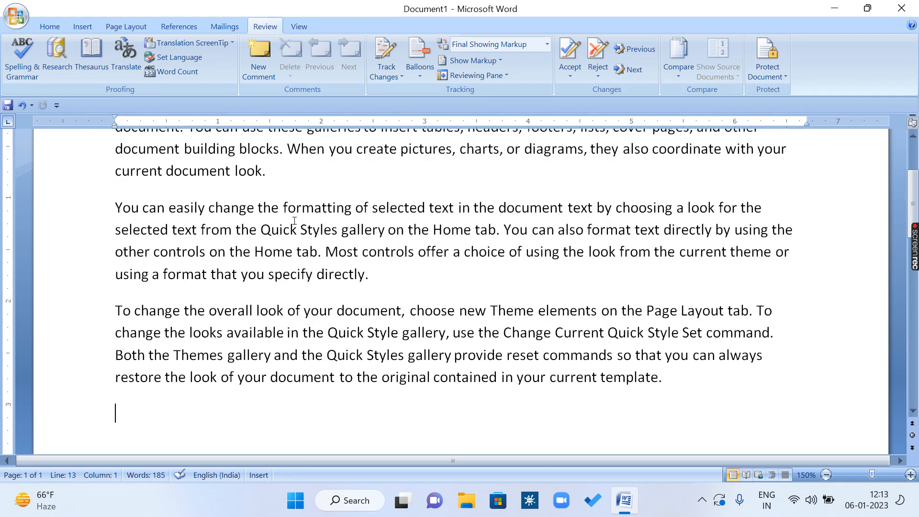
pyautogui.click(194, 207)
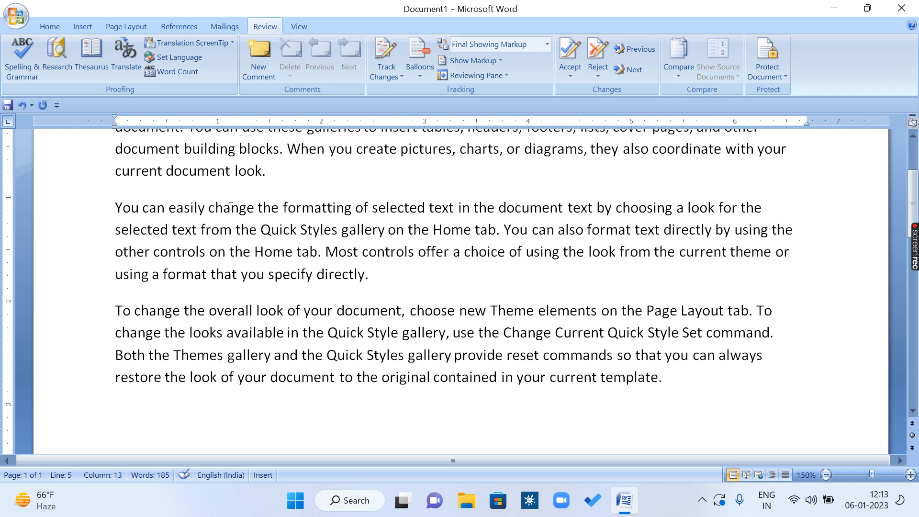
pyautogui.press('BackSpace')
pyautogui.click(254, 251)
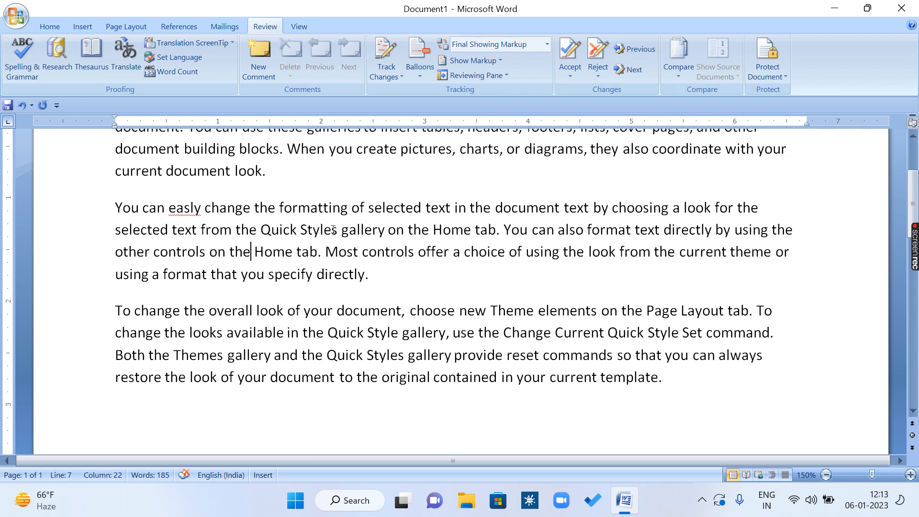
pyautogui.click(324, 210)
pyautogui.press('BackSpace')
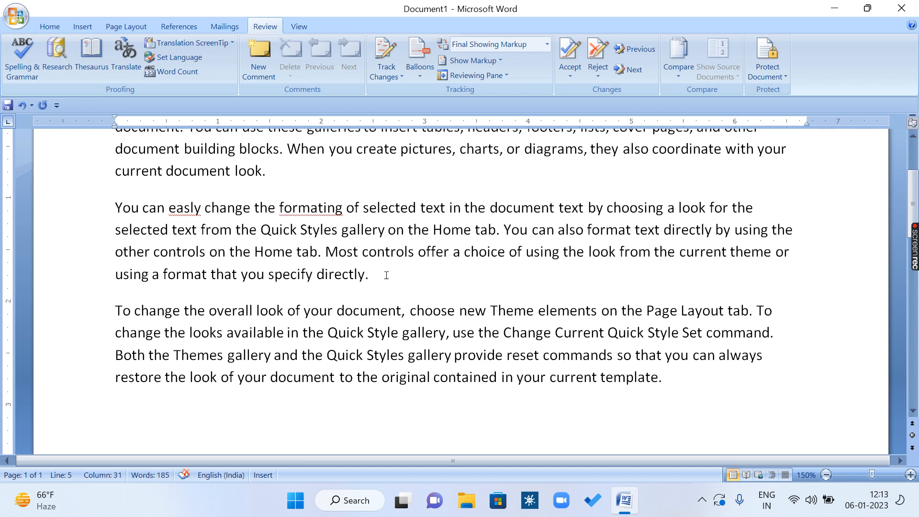
pyautogui.click(386, 275)
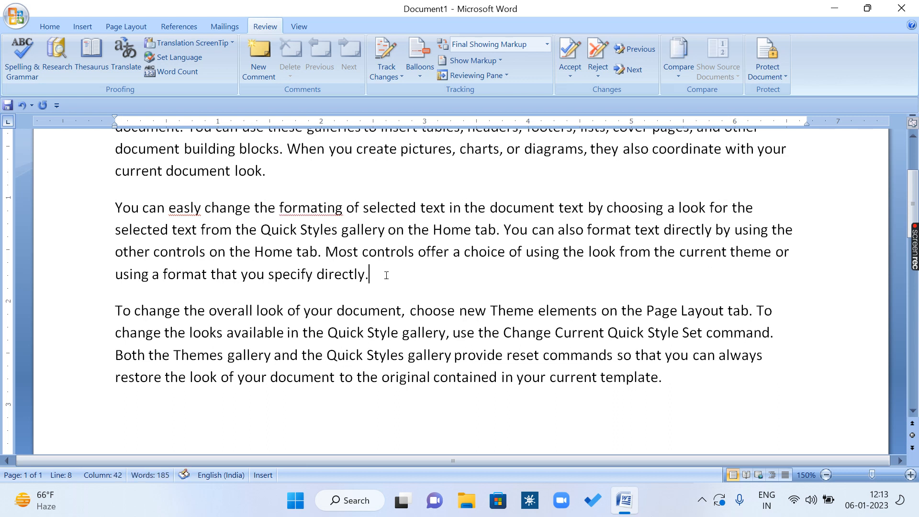
pyautogui.click(630, 211)
pyautogui.press('BackSpace')
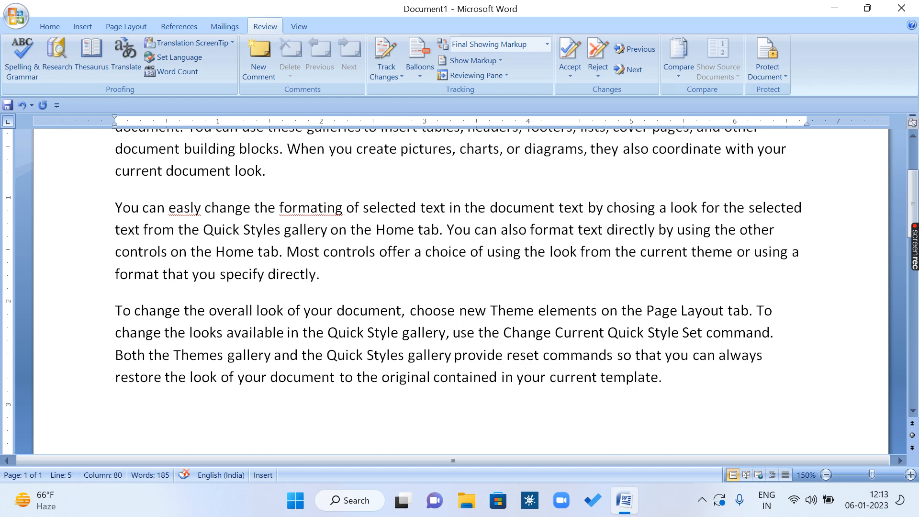
# Step: Misspell three words in the third line of the second paragraph as "contrls", "choce" and "thme"
pyautogui.click(592, 252)
pyautogui.click(184, 207)
pyautogui.click(621, 211)
pyautogui.click(151, 252)
pyautogui.press('Delete')
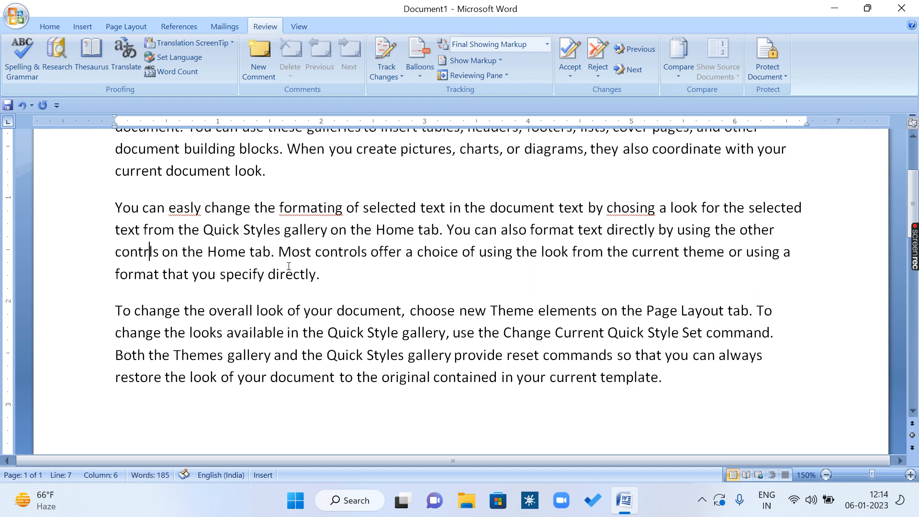
pyautogui.click(441, 254)
pyautogui.press('Delete')
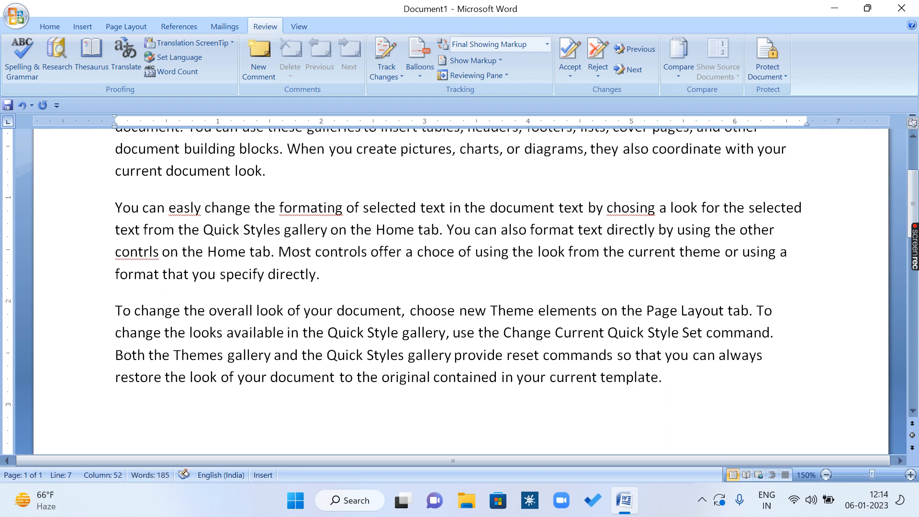
pyautogui.click(701, 254)
pyautogui.press('BackSpace')
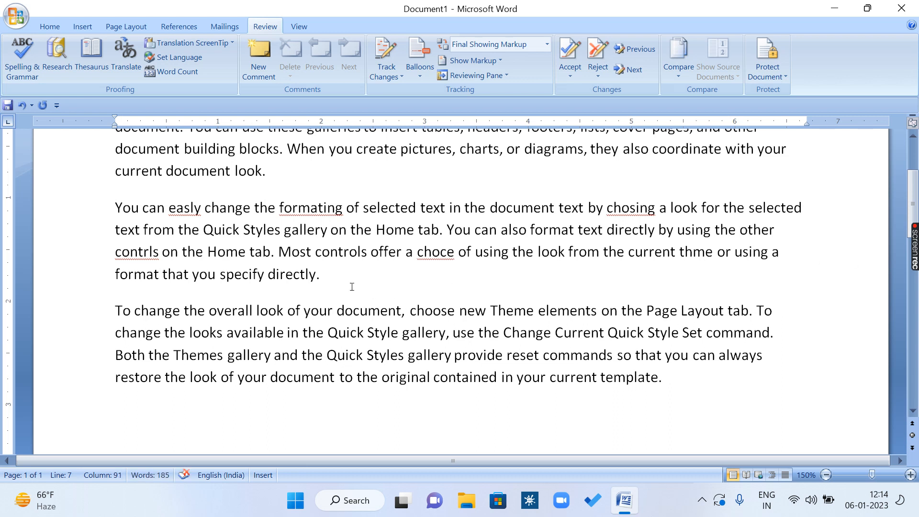
# Step: Add two personal first names after the last sentence of the second paragraph
pyautogui.click(349, 286)
pyautogui.write('us')
pyautogui.write('man ')
pyautogui.write('suj')
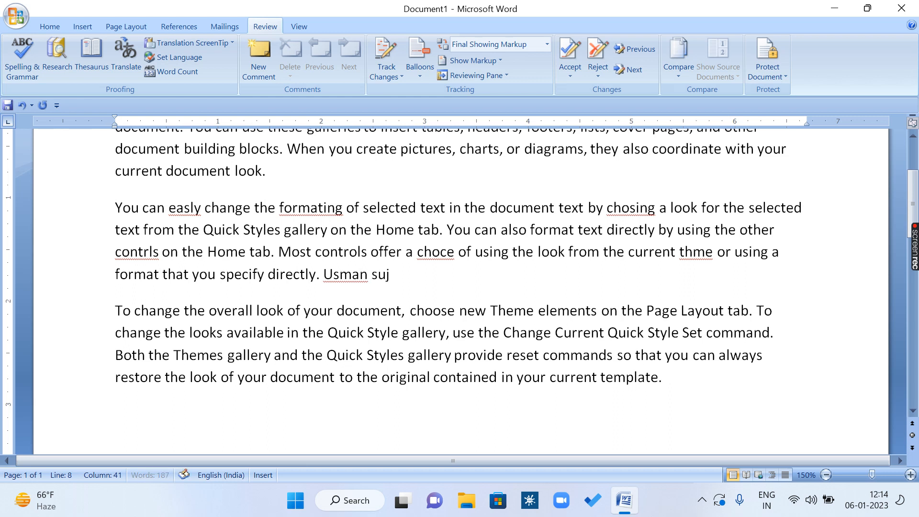
pyautogui.write('al')
pyautogui.moveTo(368, 277); pyautogui.dragTo(328, 276)
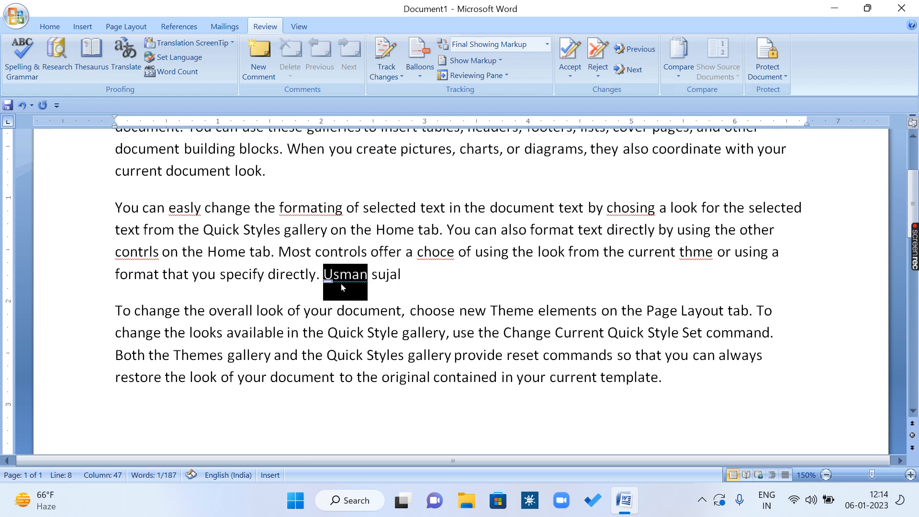
pyautogui.click(343, 279)
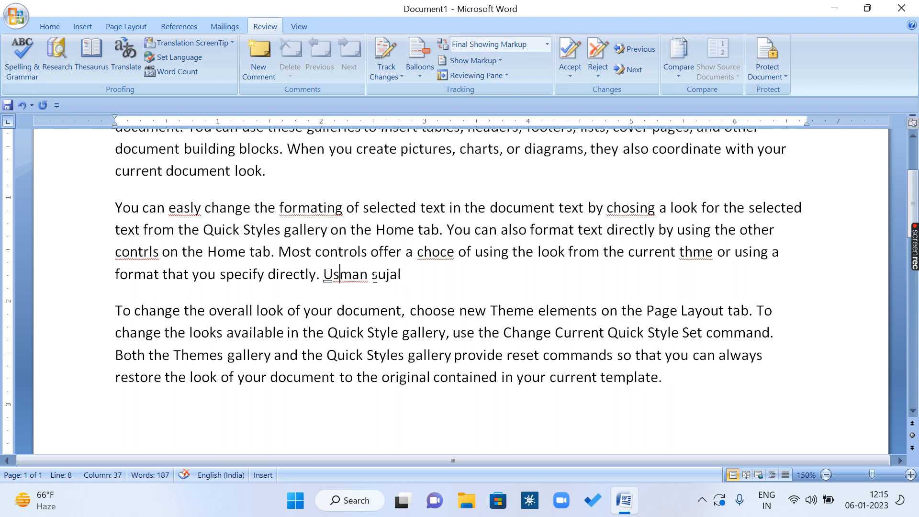
pyautogui.click(347, 273)
pyautogui.click(389, 274)
pyautogui.moveTo(373, 274); pyautogui.dragTo(403, 274)
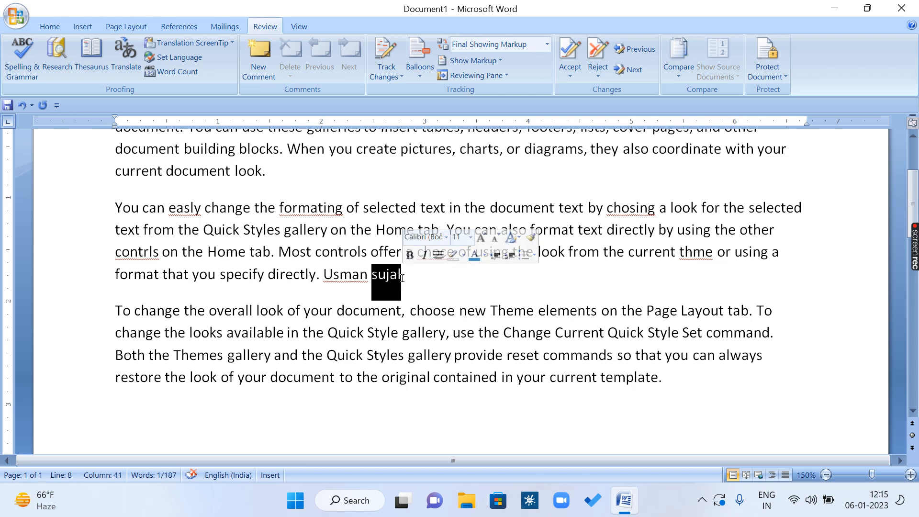
# Step: Append two more first names after the existing names at the end of the second paragraph
pyautogui.click(423, 281)
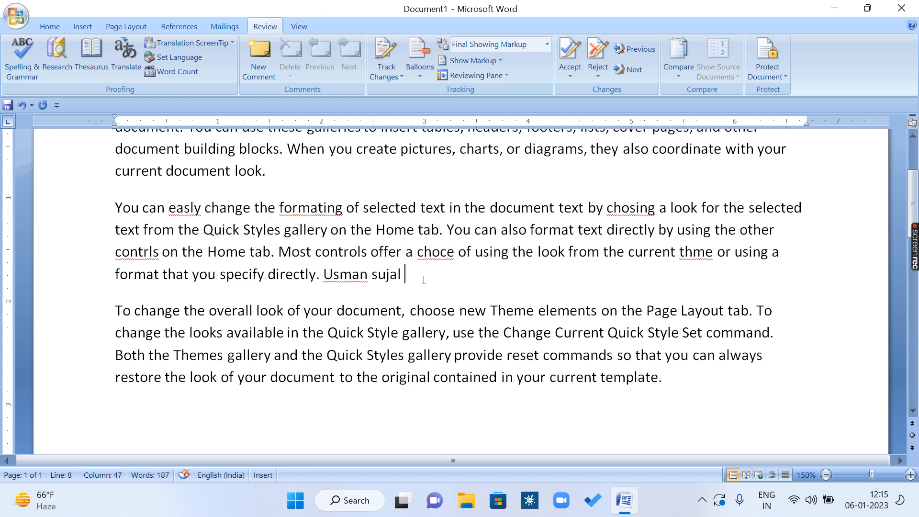
pyautogui.write('a')
pyautogui.press('BackSpace')
pyautogui.write('fiz')
pyautogui.write('a')
pyautogui.write(' hars')
pyautogui.press('BackSpace')
pyautogui.write('harsha')
# Step: Delete the whole third paragraph, which begins "To change the overall look of your document"
pyautogui.moveTo(115, 316); pyautogui.dragTo(669, 381)
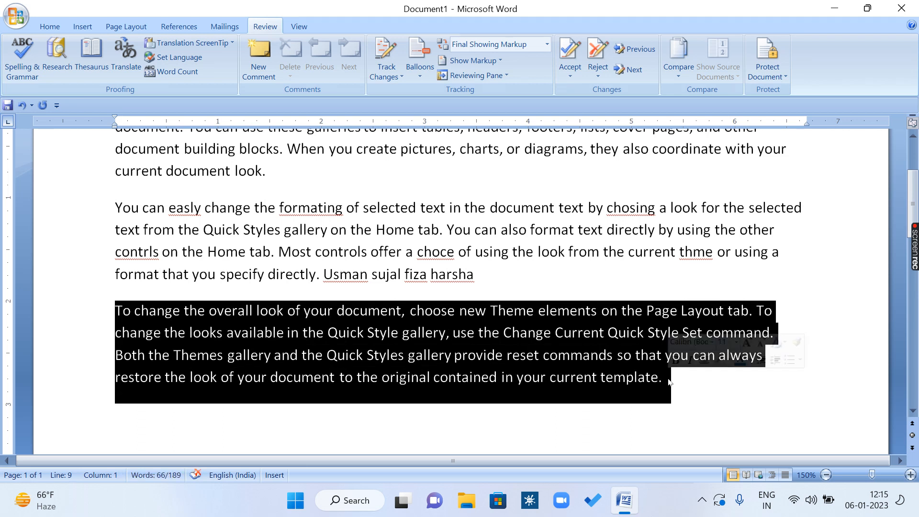
pyautogui.press('Delete')
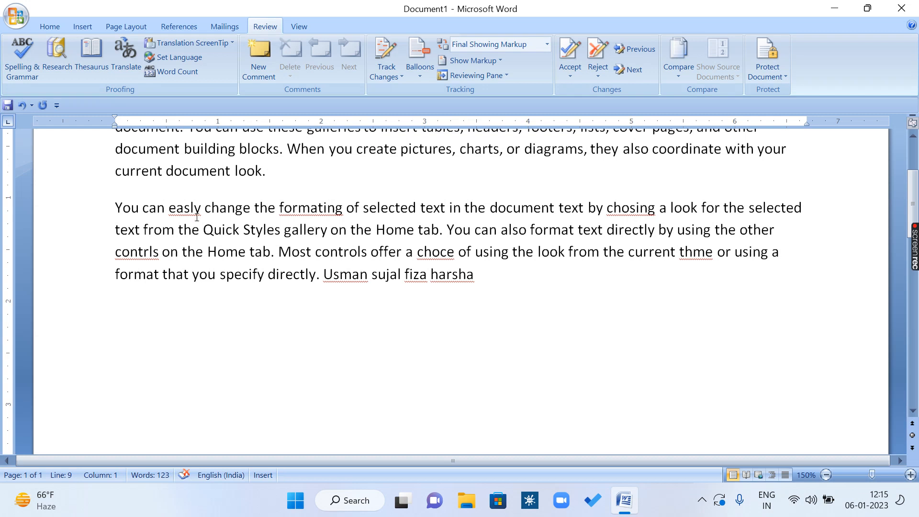
pyautogui.click(169, 208)
pyautogui.moveTo(169, 207); pyautogui.dragTo(199, 207)
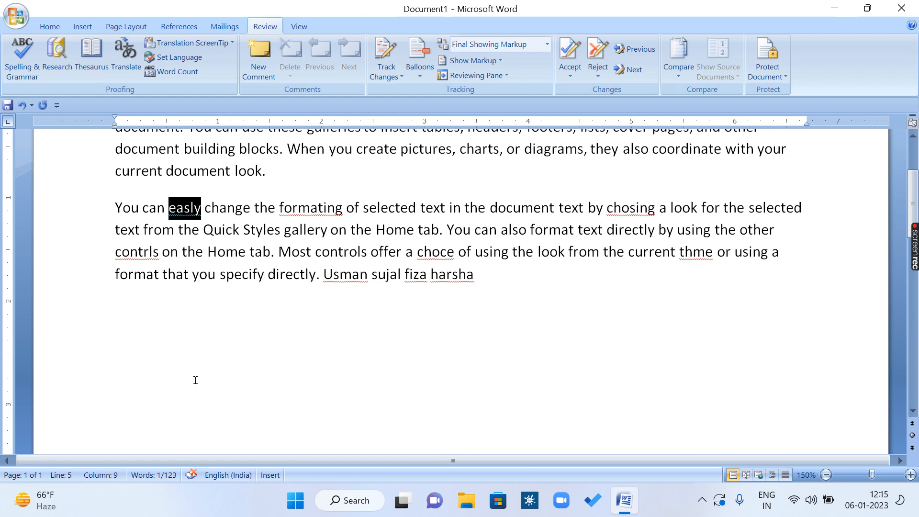
pyautogui.click(196, 318)
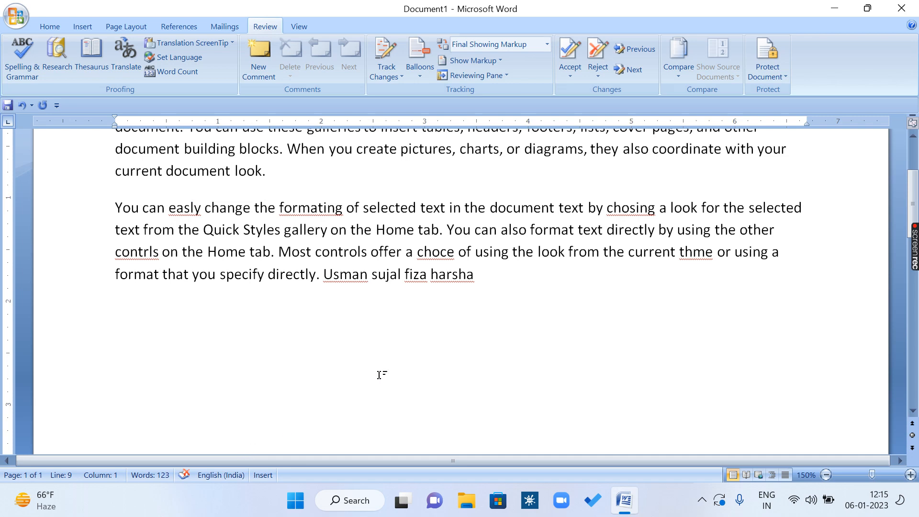
# Step: Copy the misspelled second paragraph and paste it four times below the original
pyautogui.moveTo(487, 276); pyautogui.dragTo(87, 220)
pyautogui.hotkey('ctrl', 'c')
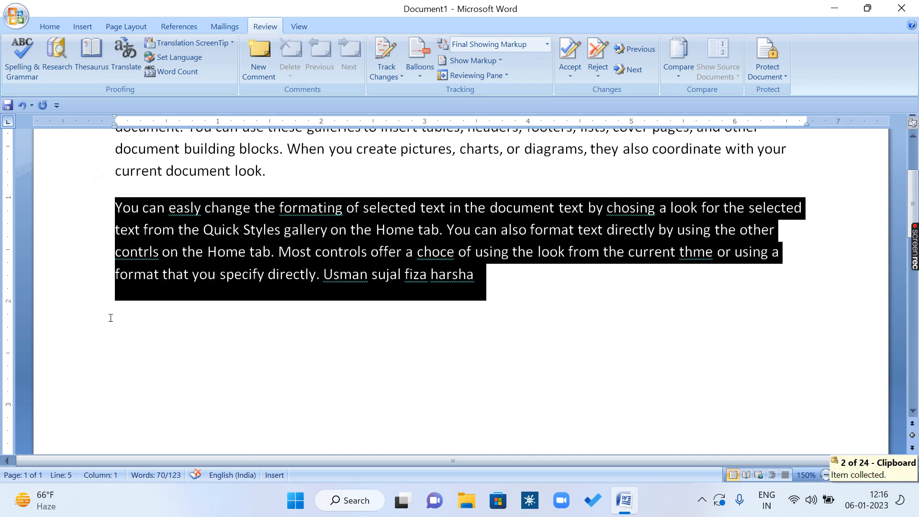
pyautogui.click(129, 335)
pyautogui.hotkey('ctrl', 'v')
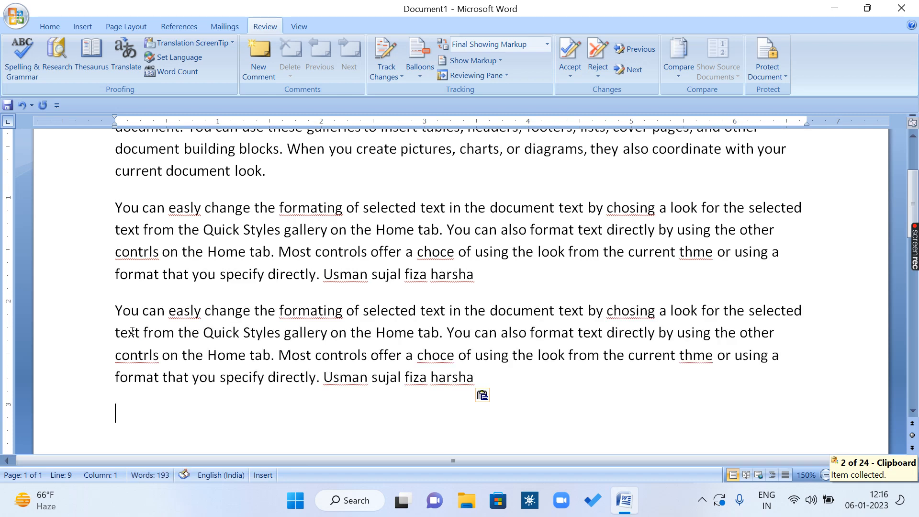
pyautogui.hotkey('ctrl', 'v')
pyautogui.hotkey('ctrl', 'v')
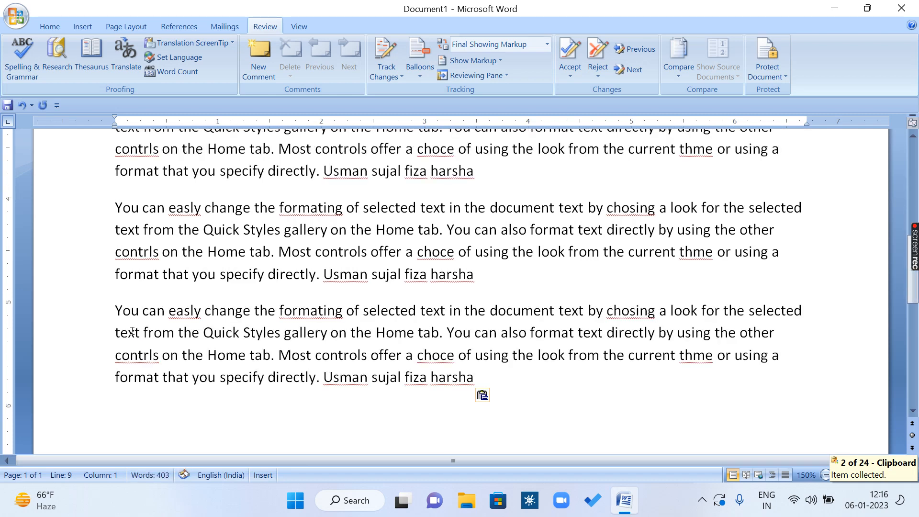
pyautogui.scroll(3, 132, 330)
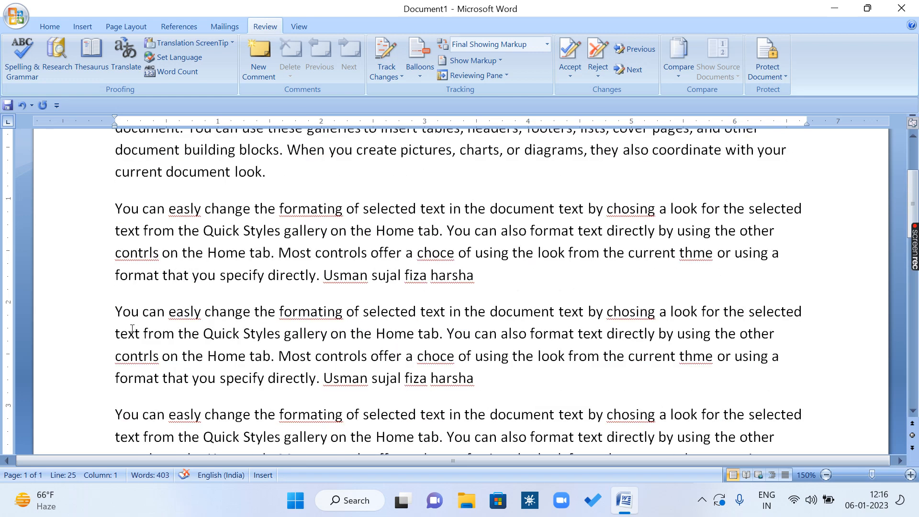
# Step: Run the spelling and grammar check and replace the first "easly" with the suggestion "easily"
pyautogui.click(180, 311)
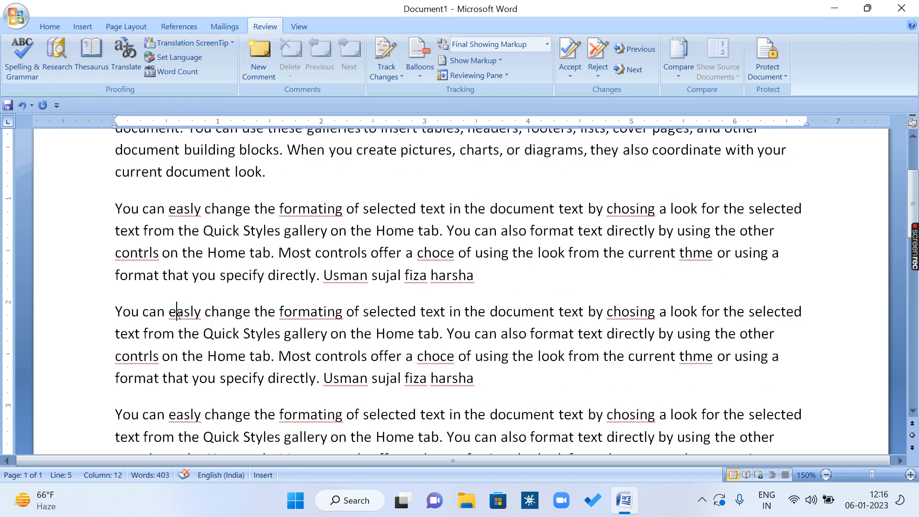
pyautogui.click(184, 415)
pyautogui.click(18, 74)
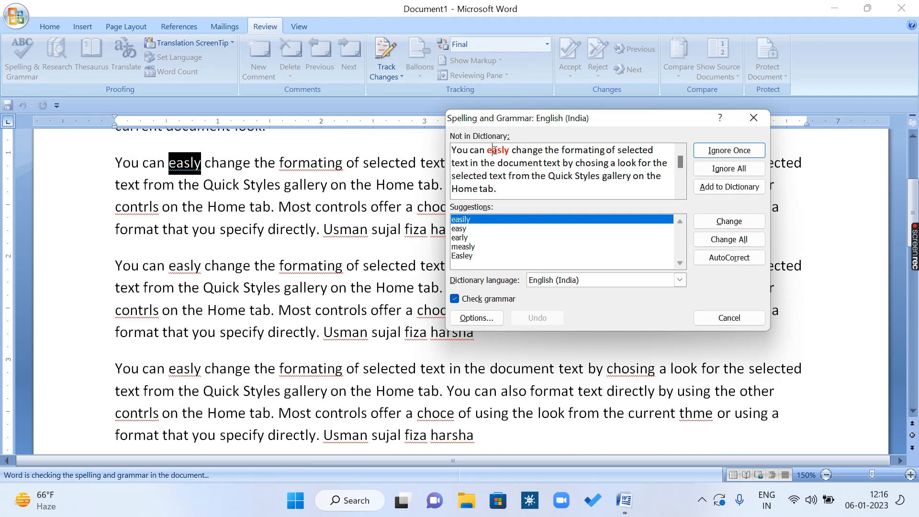
pyautogui.click(466, 229)
pyautogui.click(465, 237)
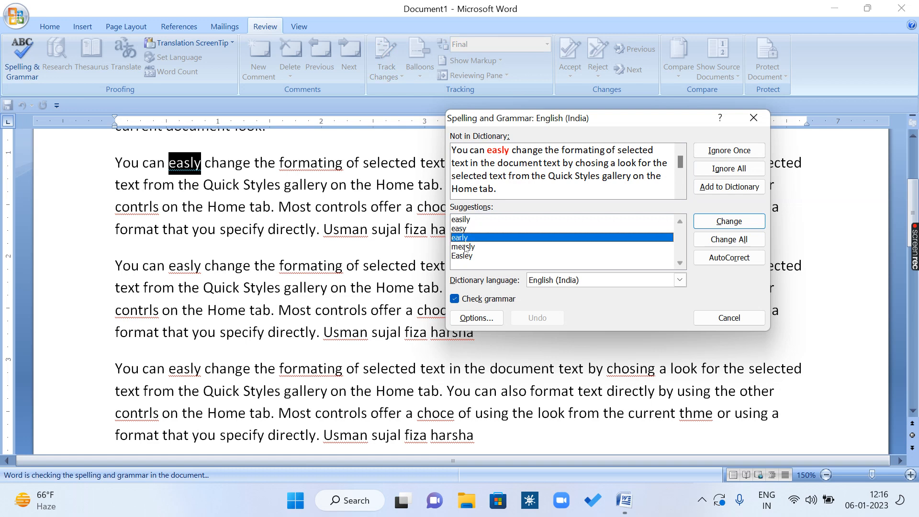
pyautogui.click(465, 257)
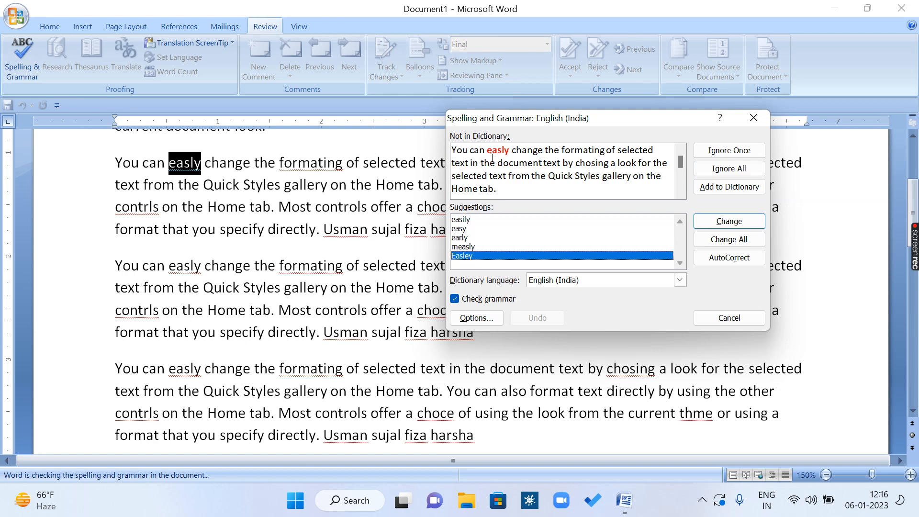
pyautogui.click(468, 222)
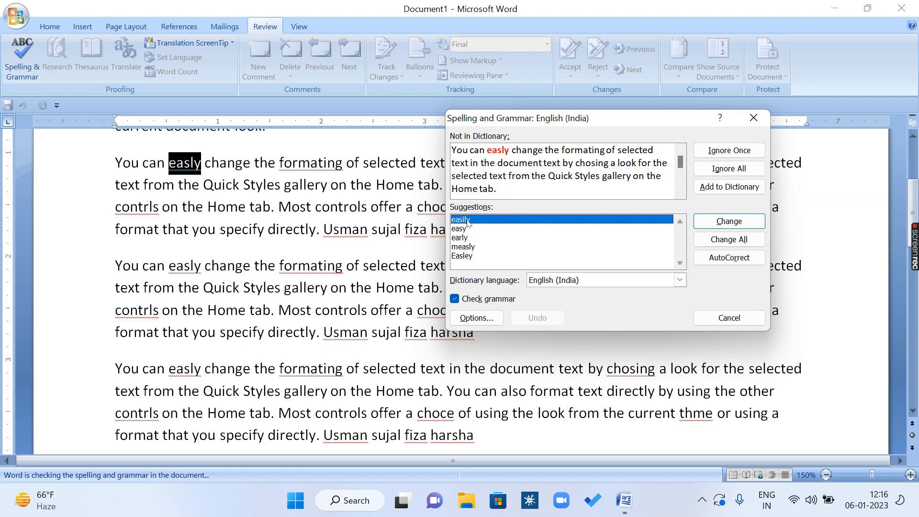
pyautogui.click(753, 226)
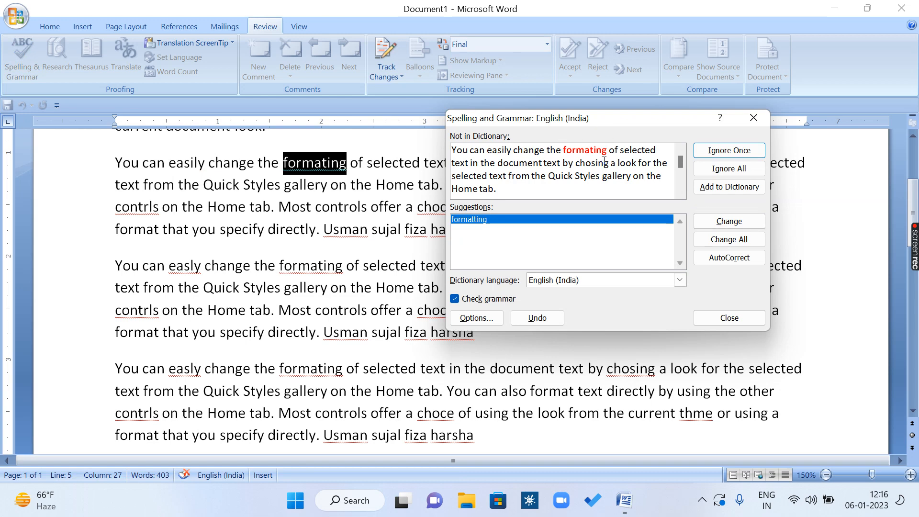
# Step: Correct the flagged words "formating", "chosing" and "contrls" to "formatting", "choosing" and "controls", one occurrence each
pyautogui.click(560, 143)
pyautogui.click(723, 225)
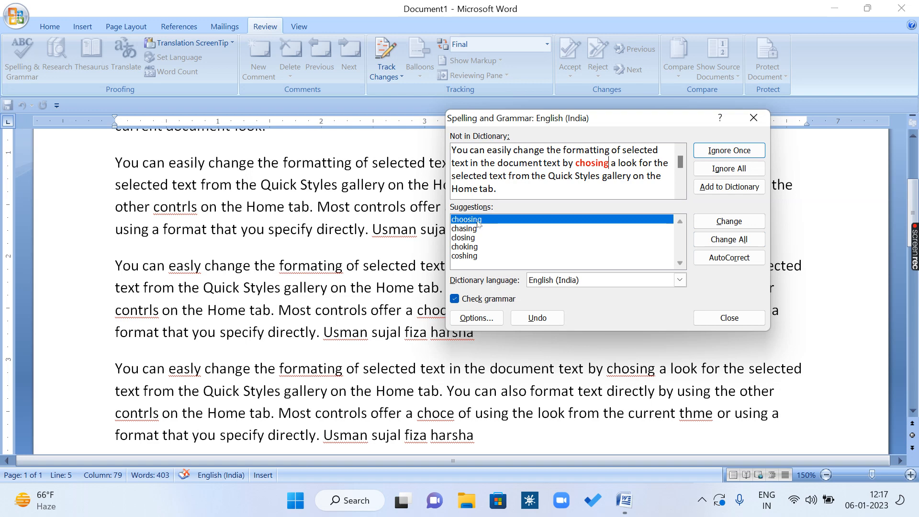
pyautogui.click(734, 222)
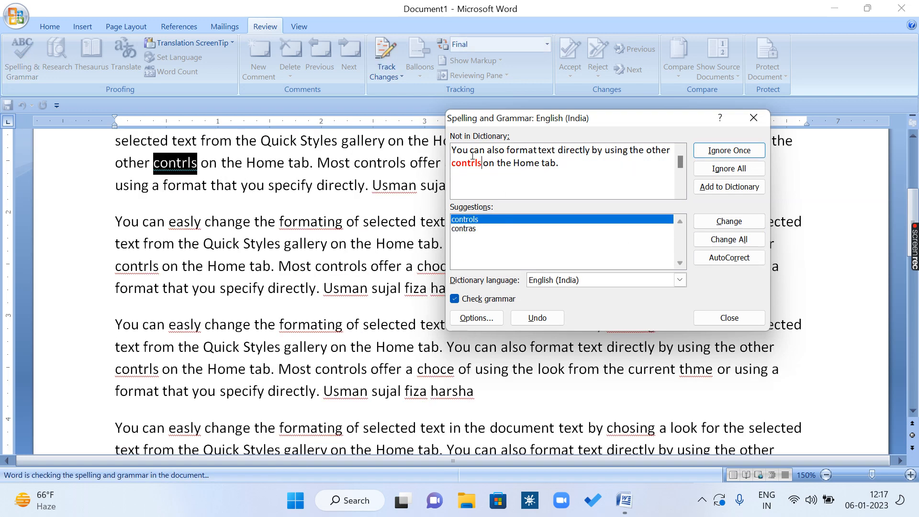
pyautogui.click(710, 223)
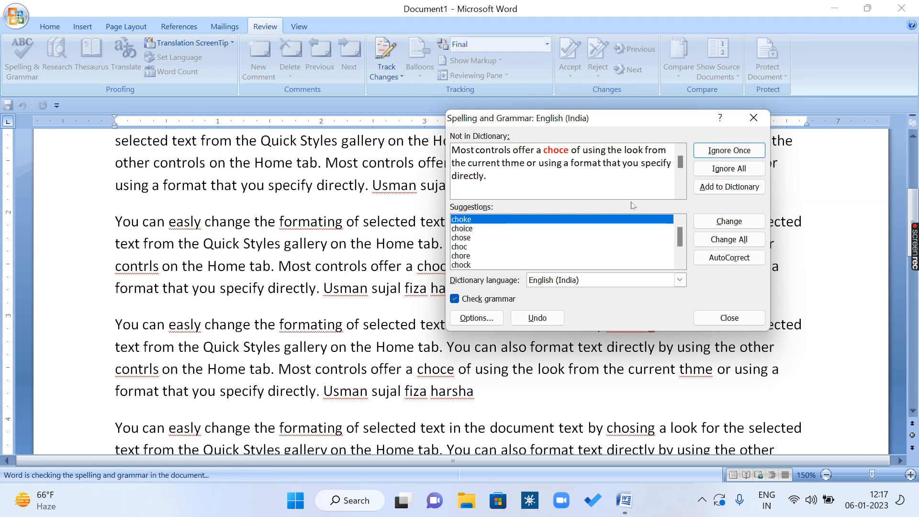
# Step: Correct the flagged "choce" to "choice" and "thme" to "theme", one occurrence each
pyautogui.click(485, 230)
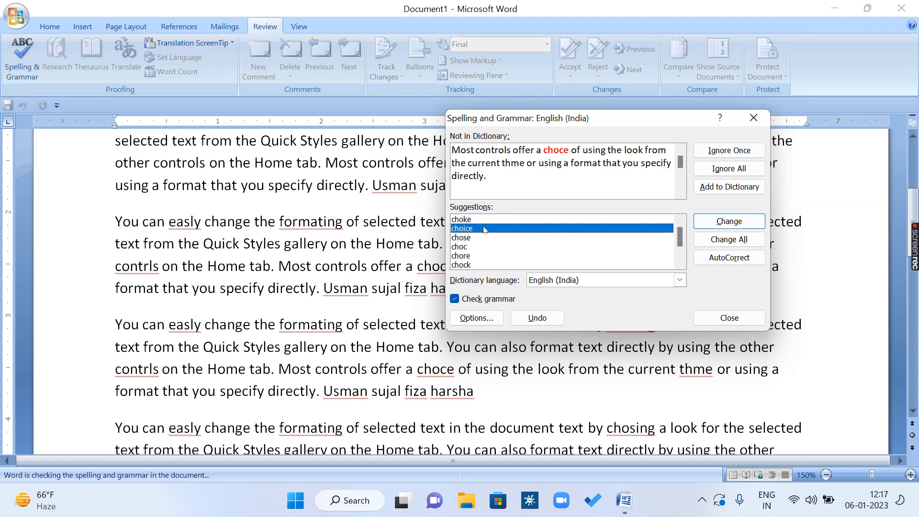
pyautogui.click(719, 225)
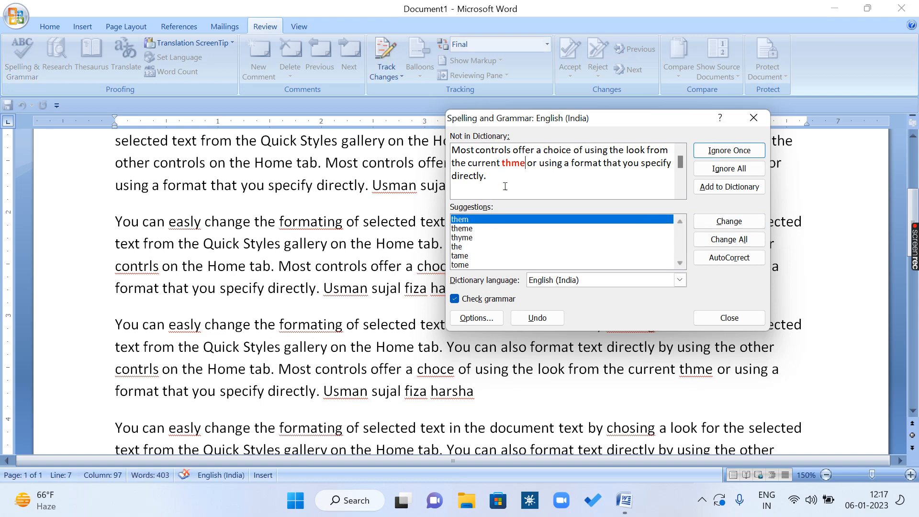
pyautogui.click(466, 228)
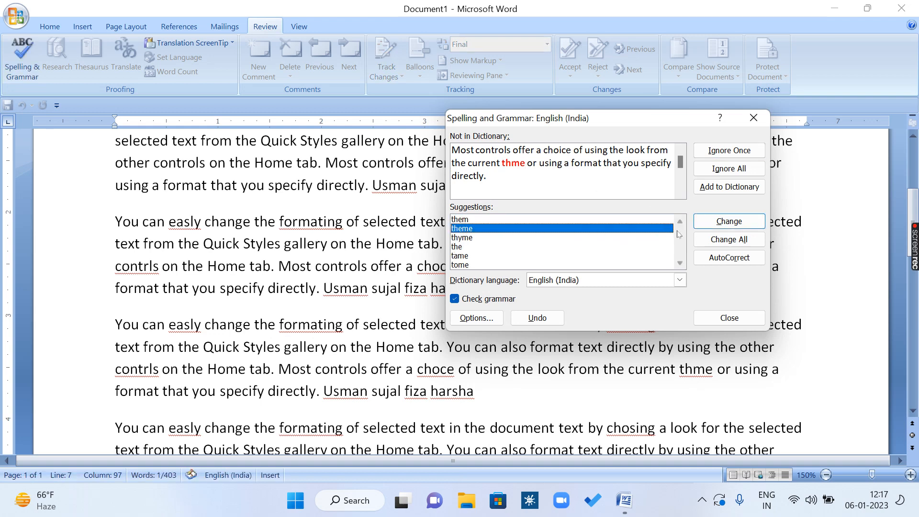
pyautogui.click(701, 225)
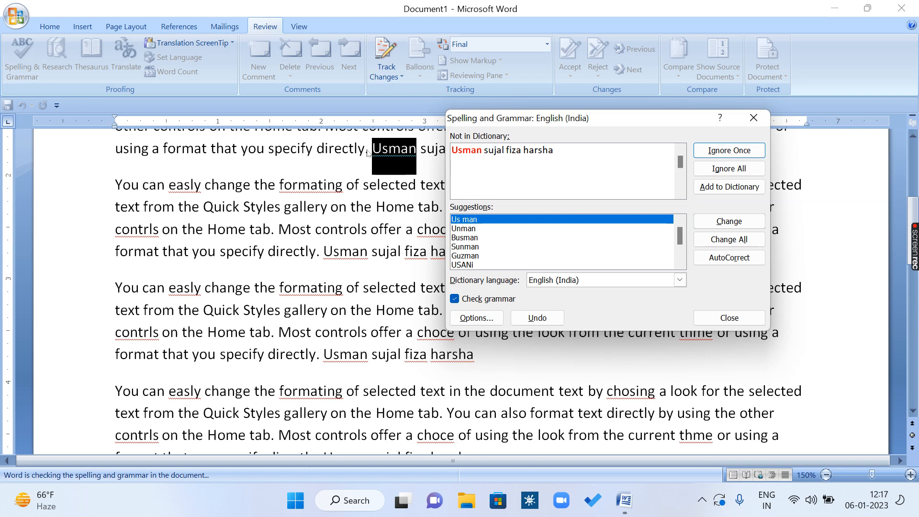
# Step: Ignore the flagged personal names at the end of the paragraph for this occurrence only
pyautogui.click(742, 151)
pyautogui.moveTo(607, 122); pyautogui.dragTo(592, 182)
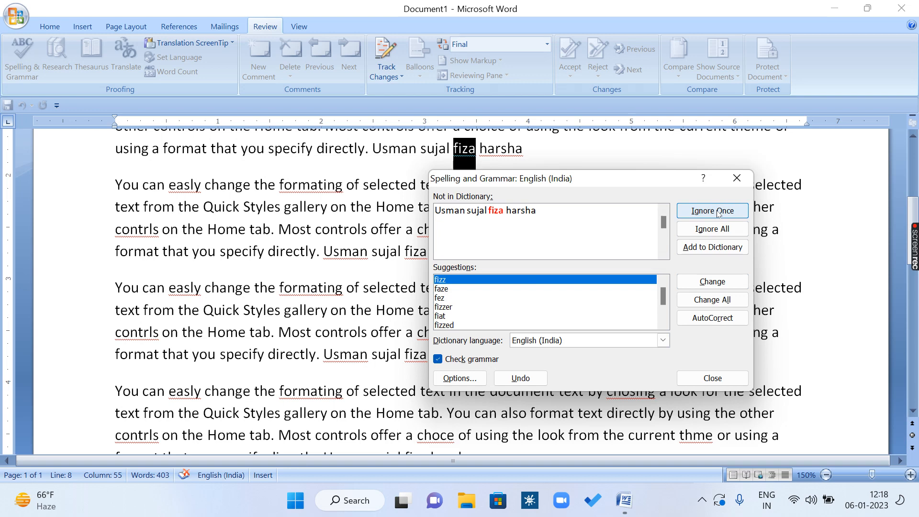
pyautogui.click(718, 213)
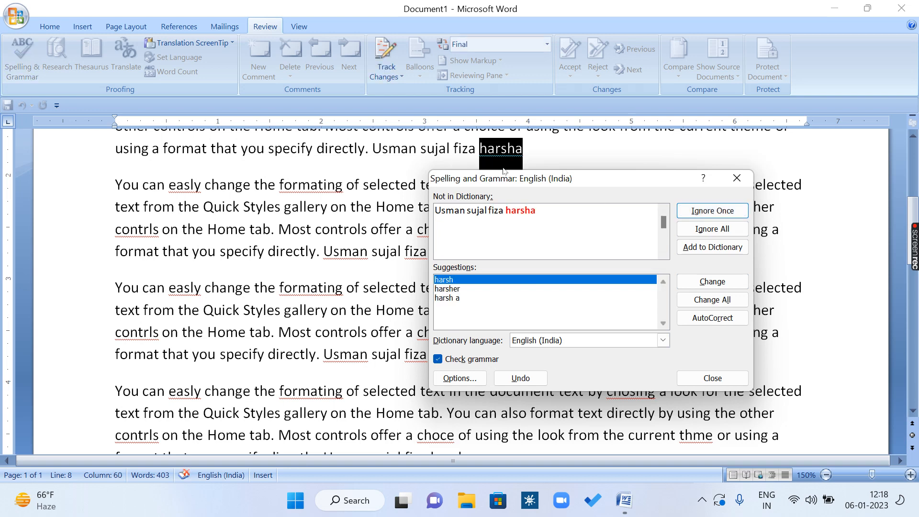
pyautogui.click(724, 211)
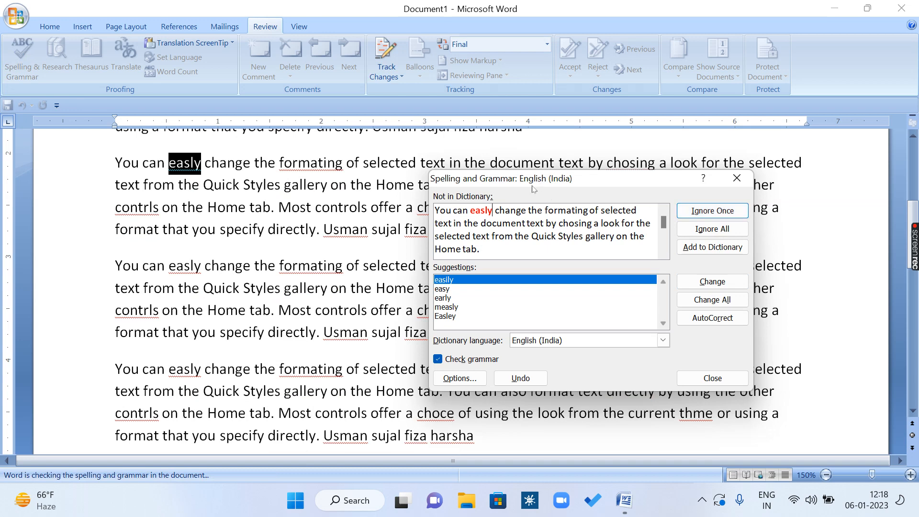
# Step: Change all remaining occurrences of "easly", "formating" and "chosing" to "easily", "formatting" and "choosing"
pyautogui.moveTo(534, 189); pyautogui.dragTo(476, 278)
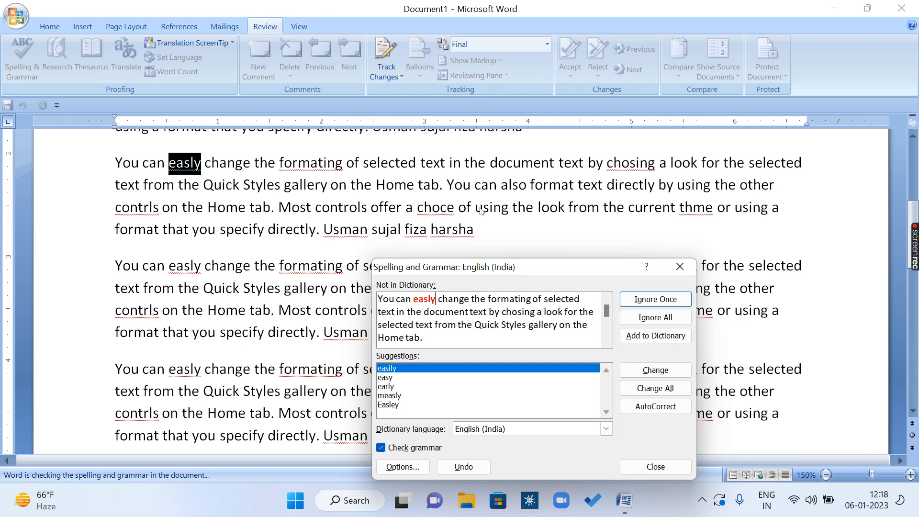
pyautogui.moveTo(520, 268); pyautogui.dragTo(578, 255)
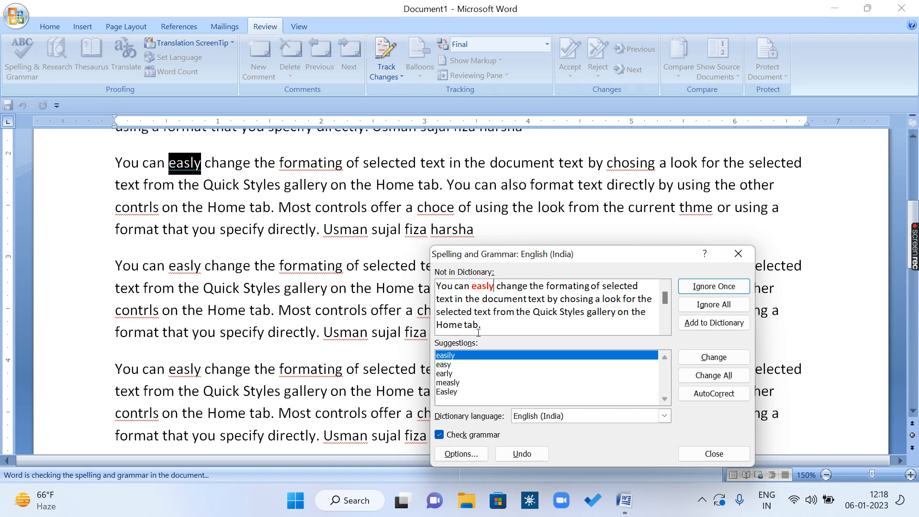
pyautogui.moveTo(532, 256); pyautogui.dragTo(550, 244)
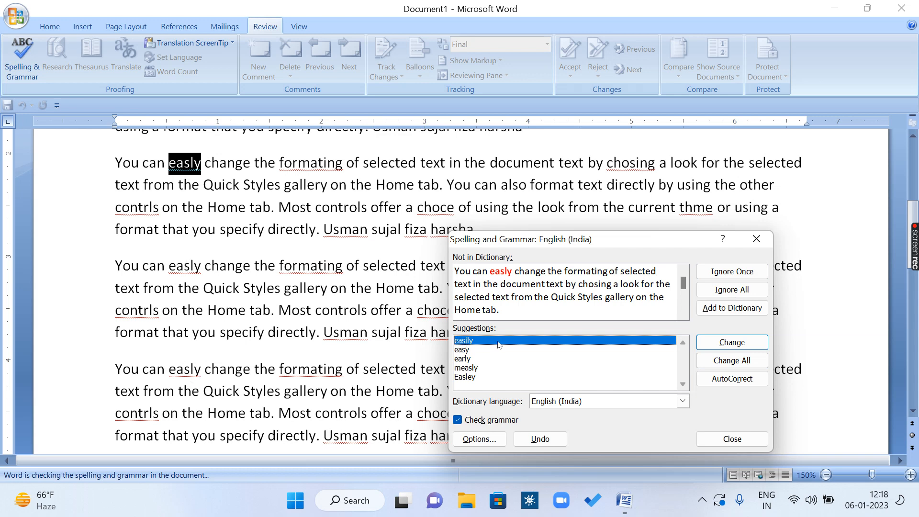
pyautogui.click(746, 364)
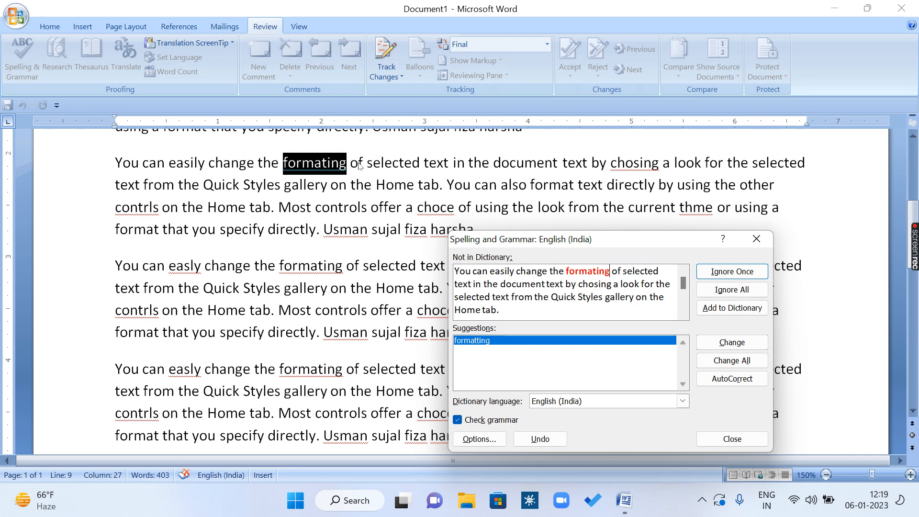
pyautogui.click(741, 362)
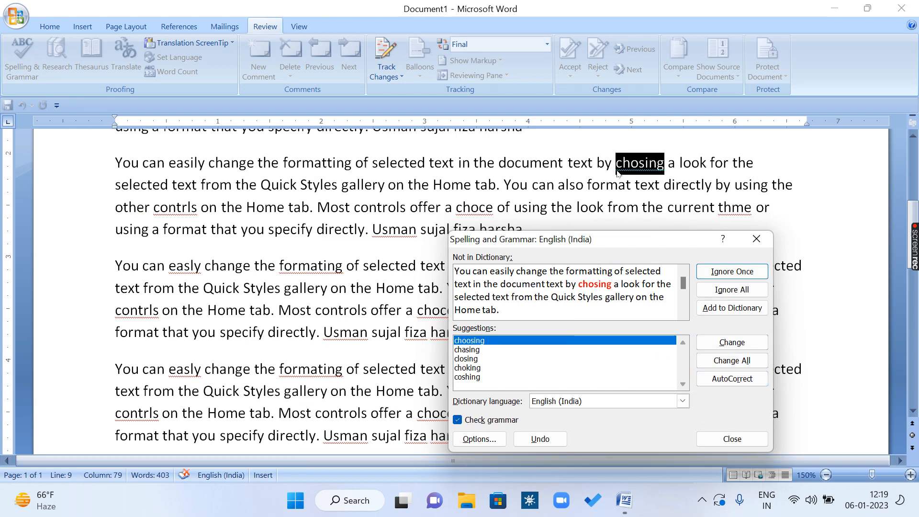
pyautogui.click(724, 362)
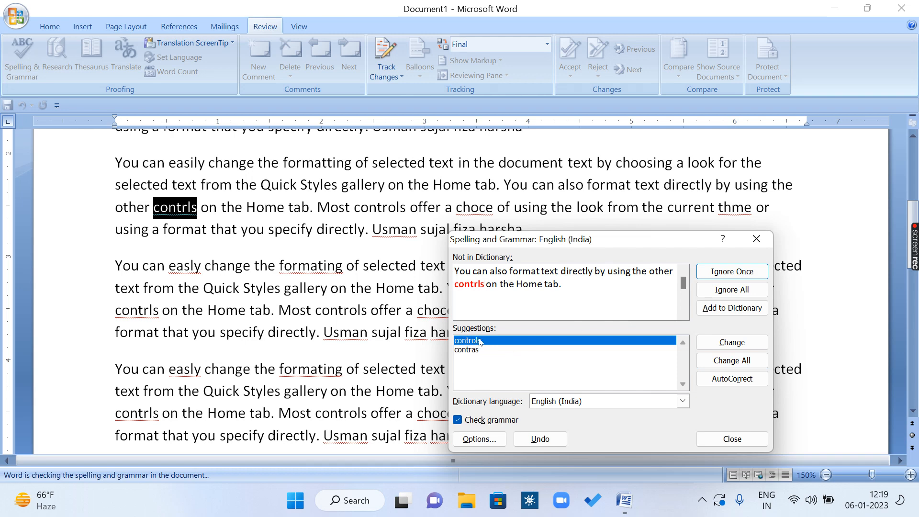
# Step: Change all remaining occurrences of "contrls", "choce" and "thme" to "controls", "choice" and "theme"
pyautogui.click(732, 360)
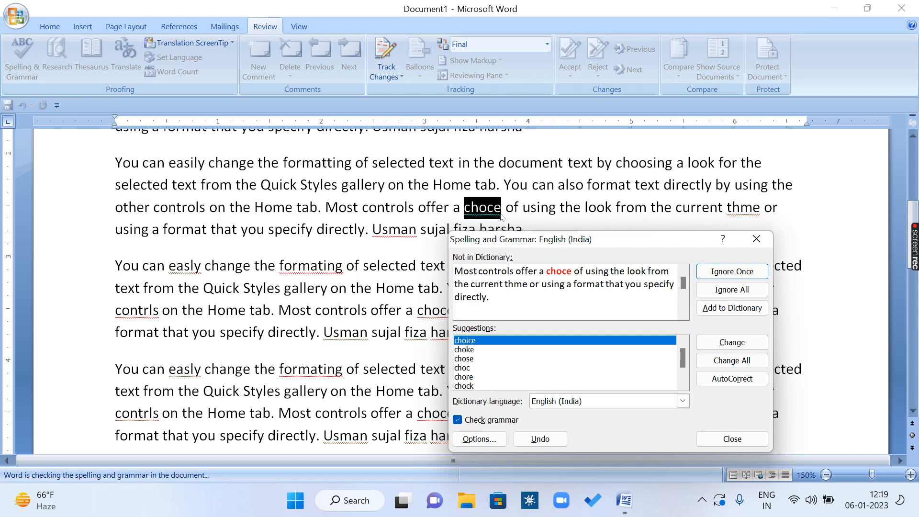
pyautogui.click(749, 363)
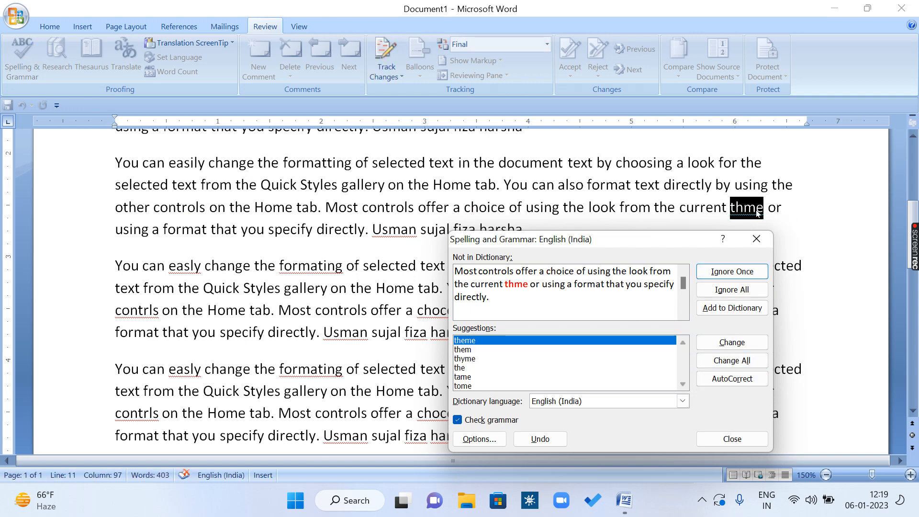
pyautogui.click(732, 360)
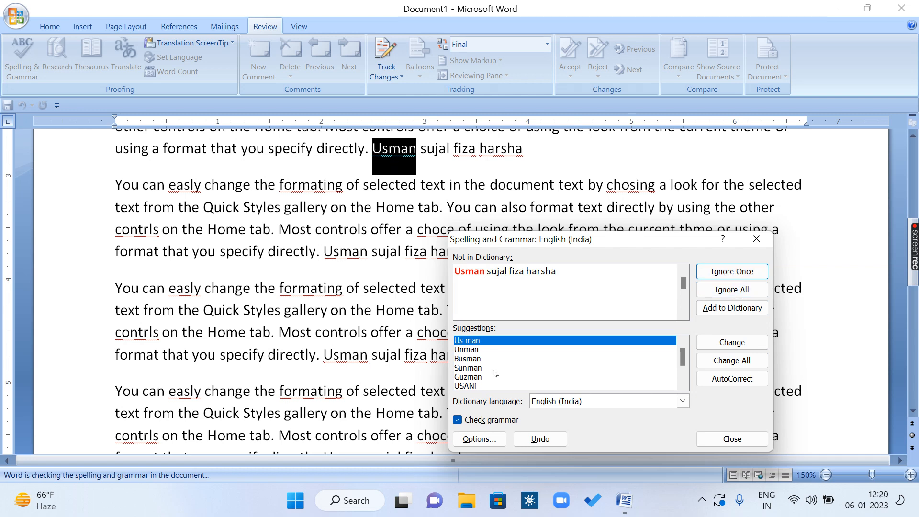
# Step: Ignore all occurrences of the flagged personal names and finish the spelling and grammar check
pyautogui.click(736, 290)
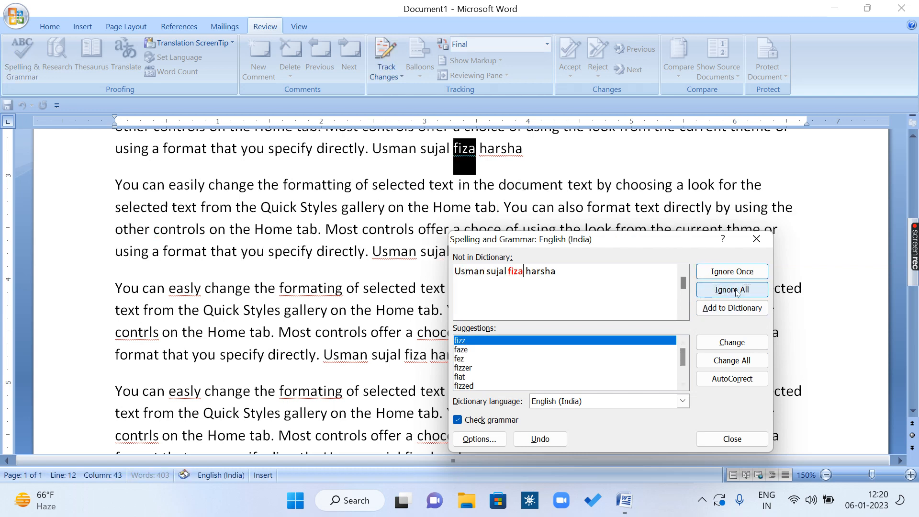
pyautogui.click(736, 289)
pyautogui.click(736, 290)
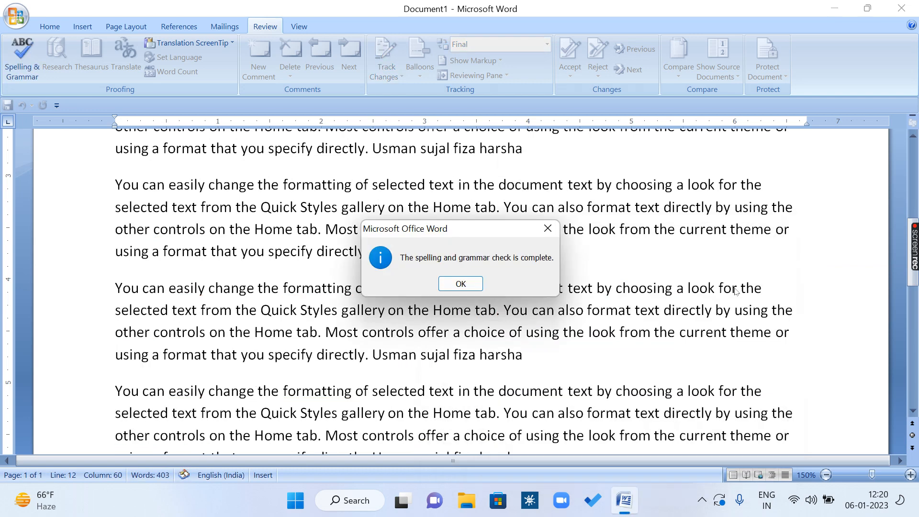
pyautogui.click(547, 229)
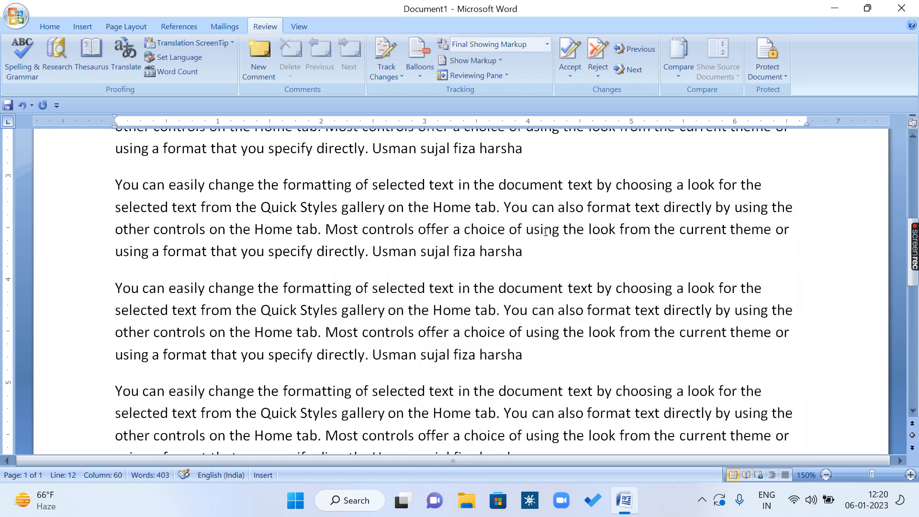
# Step: Add the misspelled text "Mause saport" below the last paragraph, leaving an empty line between them
pyautogui.scroll(-1, 367, 281)
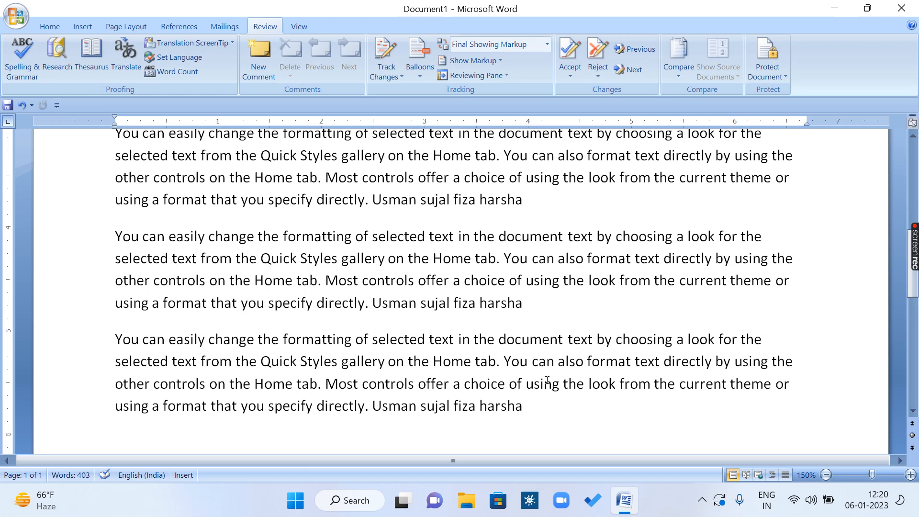
pyautogui.scroll(-3, 547, 379)
pyautogui.click(532, 250)
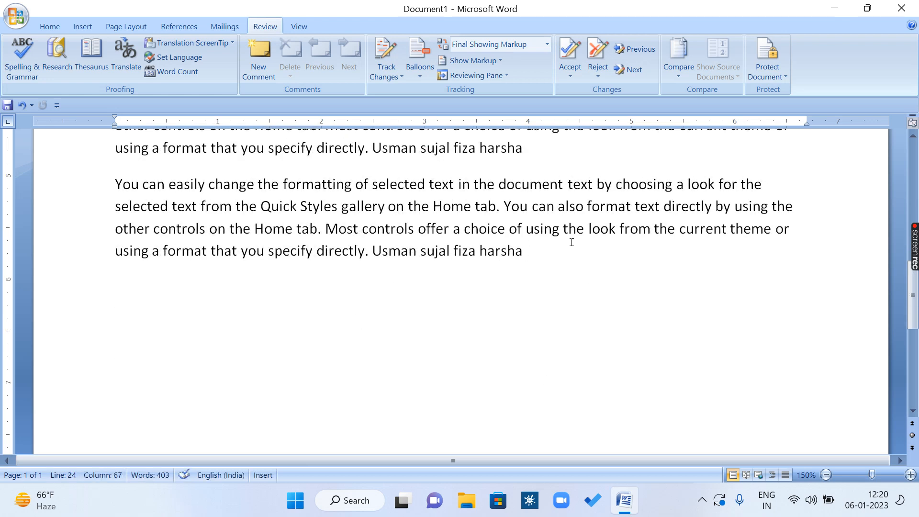
pyautogui.press('BackSpace')
pyautogui.press('Return')
pyautogui.press('Return')
pyautogui.write('mas')
pyautogui.press('BackSpace')
pyautogui.write('use')
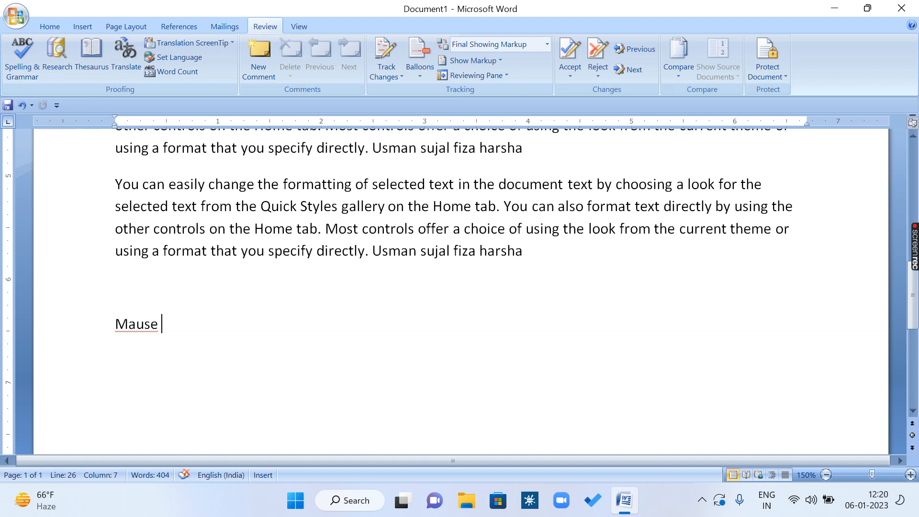
pyautogui.write('su')
pyautogui.press('BackSpace')
pyautogui.write('apo')
pyautogui.press('BackSpace')
pyautogui.write('ort')
# Step: Run the spelling and grammar check on the new line and set AutoCorrect to replace "Mause" with "Mouse"
pyautogui.click(112, 326)
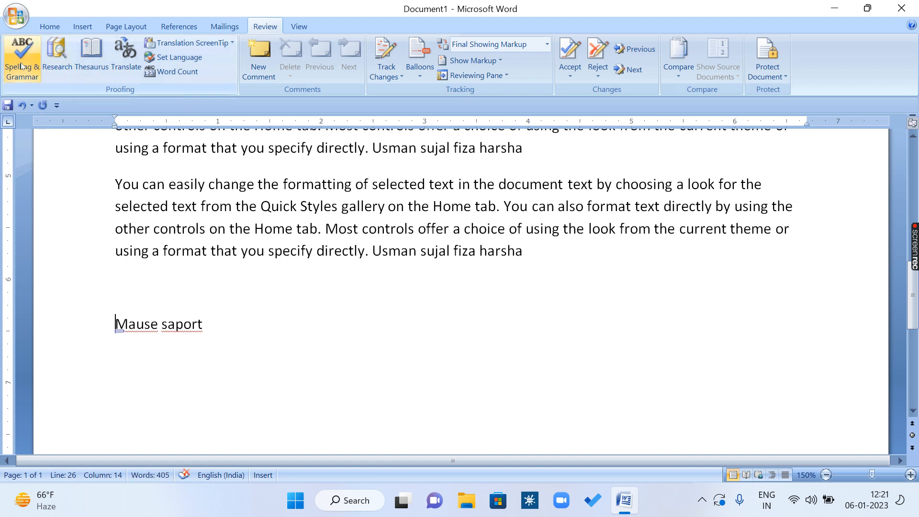
pyautogui.click(21, 65)
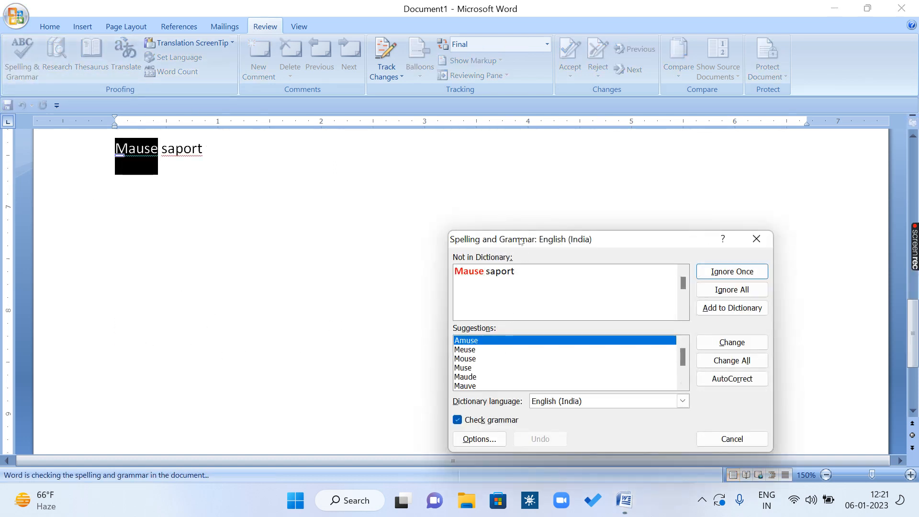
pyautogui.moveTo(520, 240); pyautogui.dragTo(392, 147)
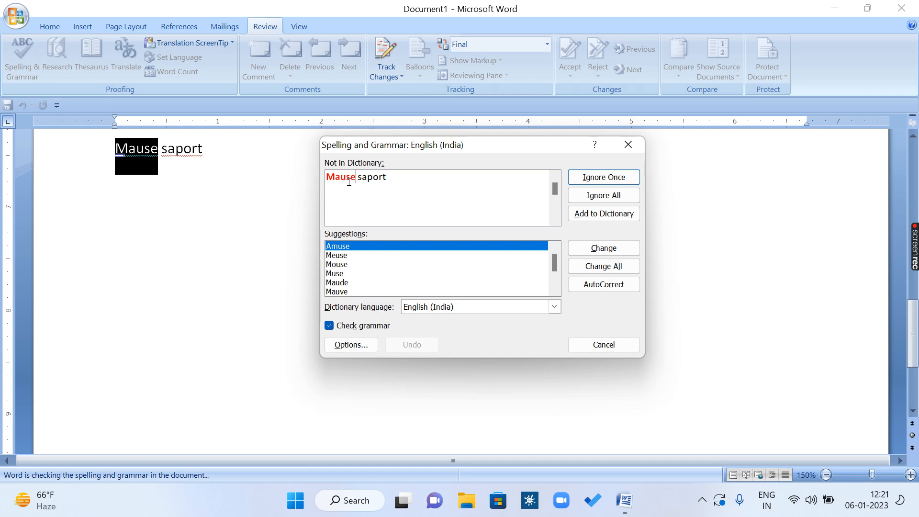
pyautogui.click(343, 265)
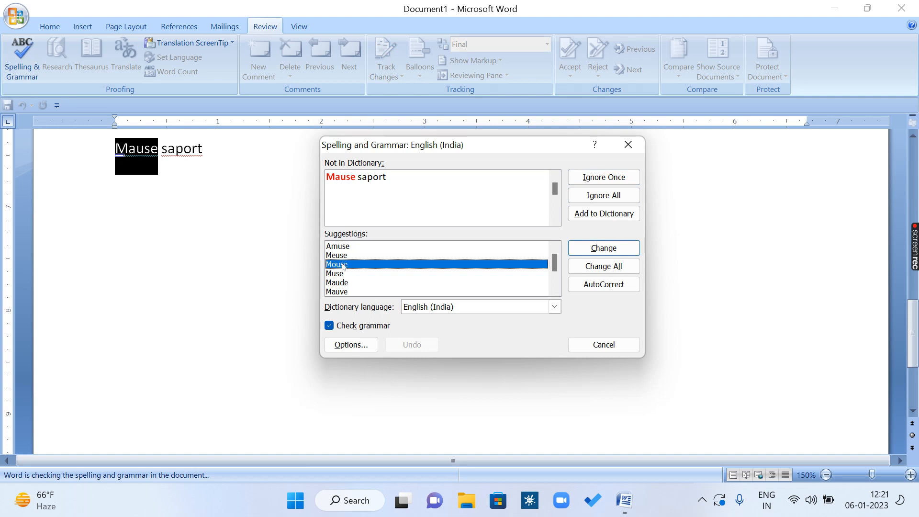
pyautogui.click(605, 287)
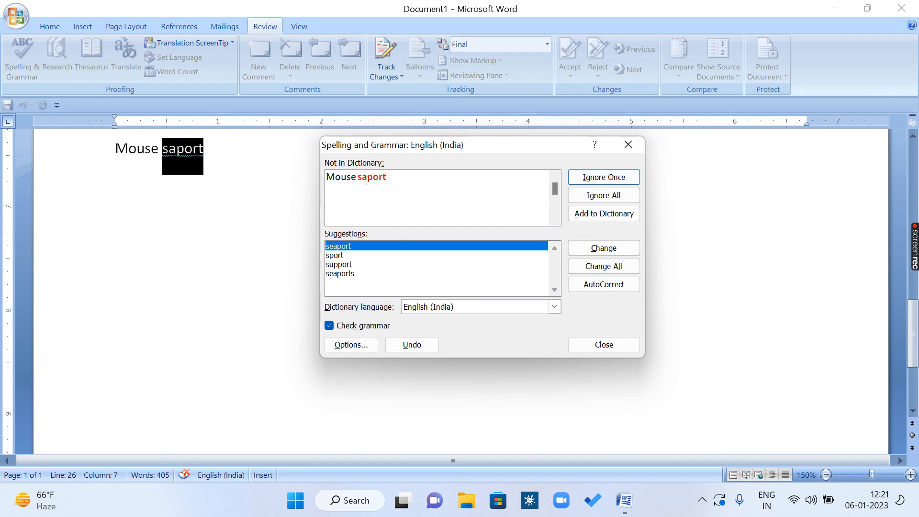
# Step: Set AutoCorrect to replace "saport" with "support" and finish the check
pyautogui.click(348, 265)
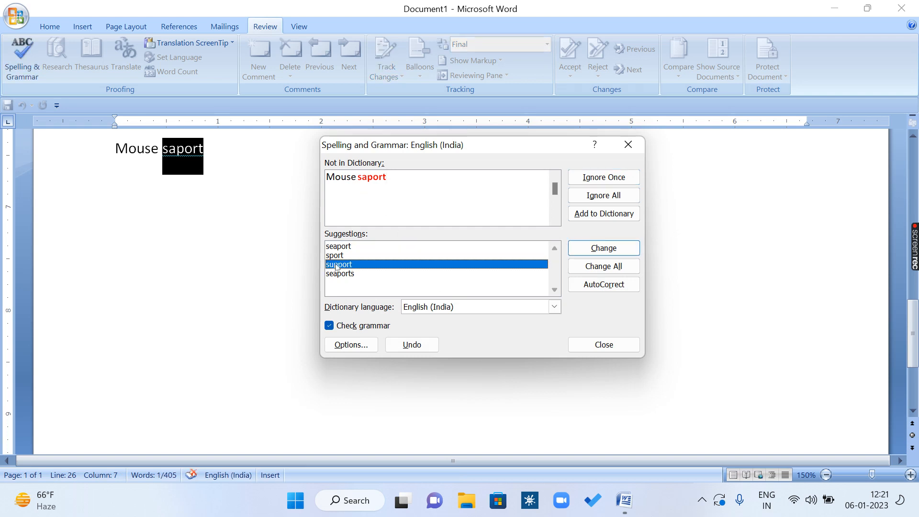
pyautogui.click(595, 286)
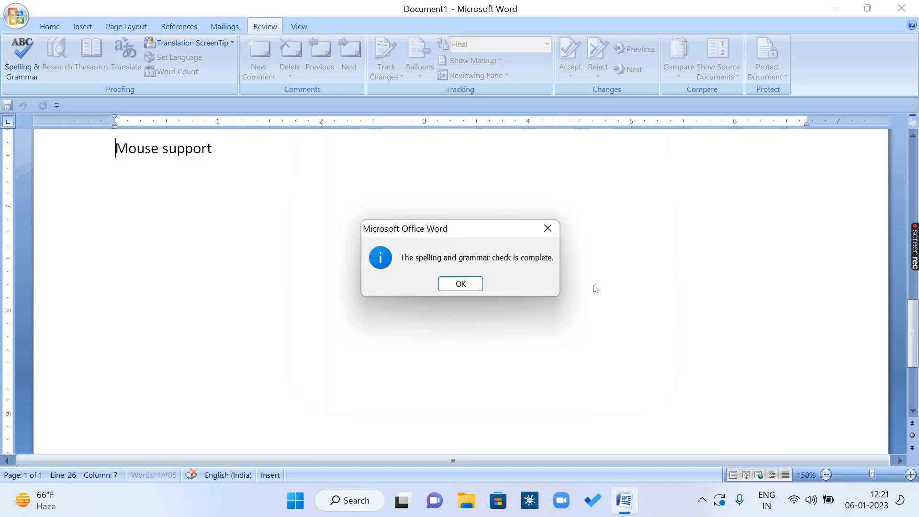
pyautogui.click(455, 283)
# Step: Insert a new line after the second-to-last full paragraph and enter "Mouse" on it
pyautogui.scroll(3, 404, 216)
pyautogui.click(548, 180)
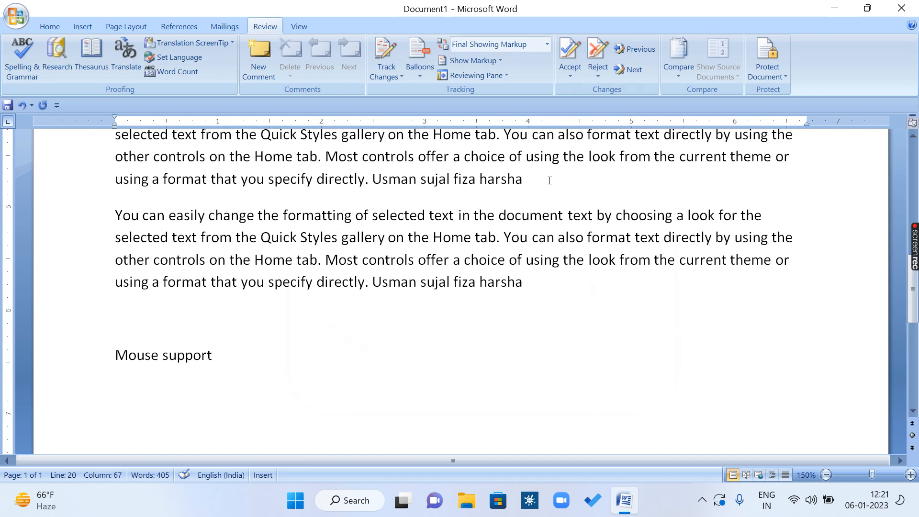
pyautogui.press('Return')
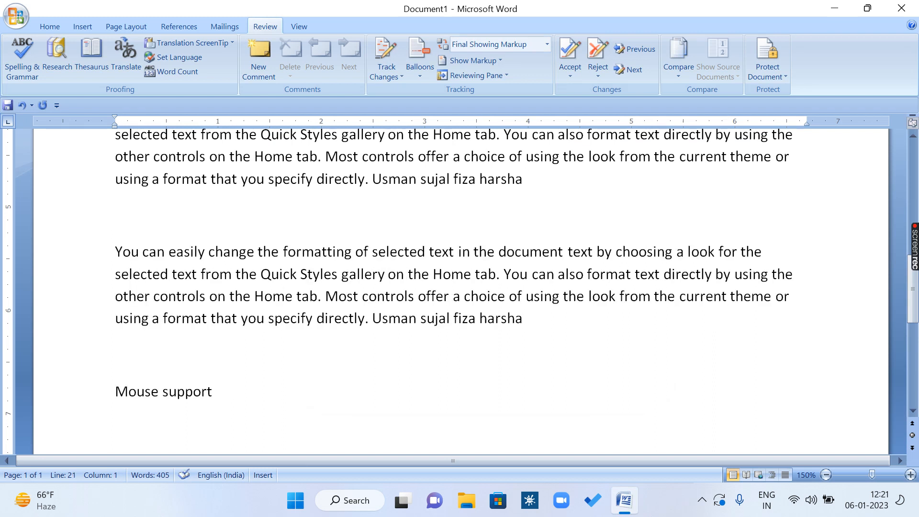
pyautogui.write('mas')
pyautogui.press('BackSpace')
pyautogui.write('use')
pyautogui.press('BackSpace')
pyautogui.press('BackSpace')
pyautogui.press('BackSpace')
pyautogui.press('BackSpace')
pyautogui.press('BackSpace')
pyautogui.write('ouse')
pyautogui.press('Return')
# Step: Enter the misspelled "Mause saport" on the next line to test the AutoCorrect replacements
pyautogui.write('M')
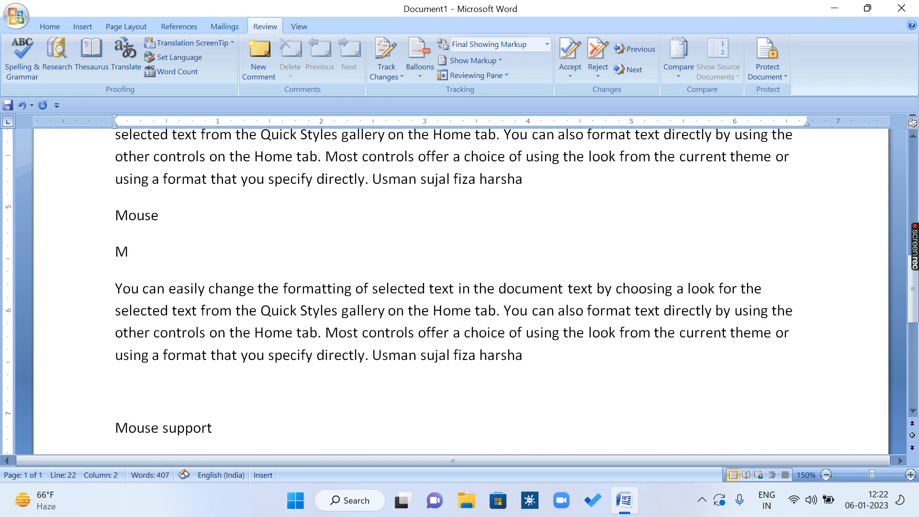
pyautogui.write('ause')
pyautogui.press('Return')
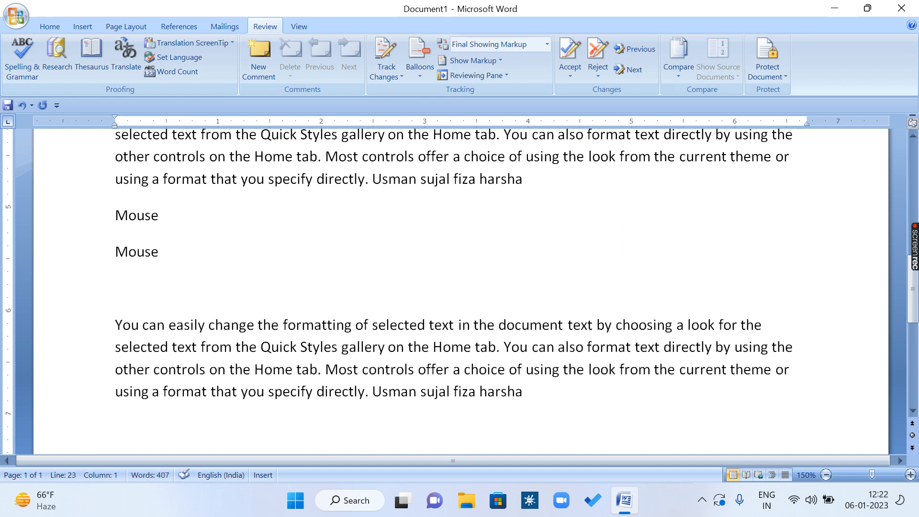
pyautogui.press('Left')
pyautogui.write('sa')
pyautogui.write('port')
pyautogui.press('Return')
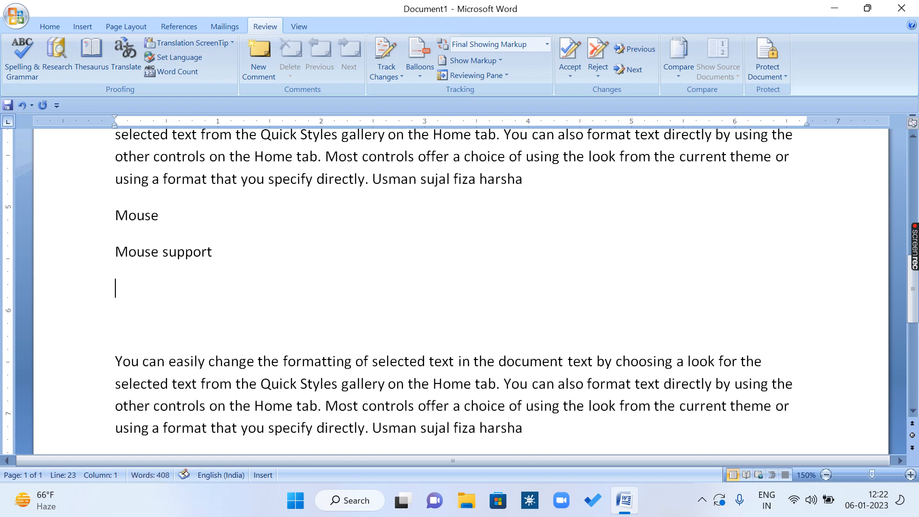
# Step: Enter a personal name on the line below "Mouse support" and create a new blank document
pyautogui.write('uman')
pyautogui.press('BackSpace')
pyautogui.press('BackSpace')
pyautogui.press('BackSpace')
pyautogui.write('sman')
pyautogui.hotkey('ctrl', 'n')
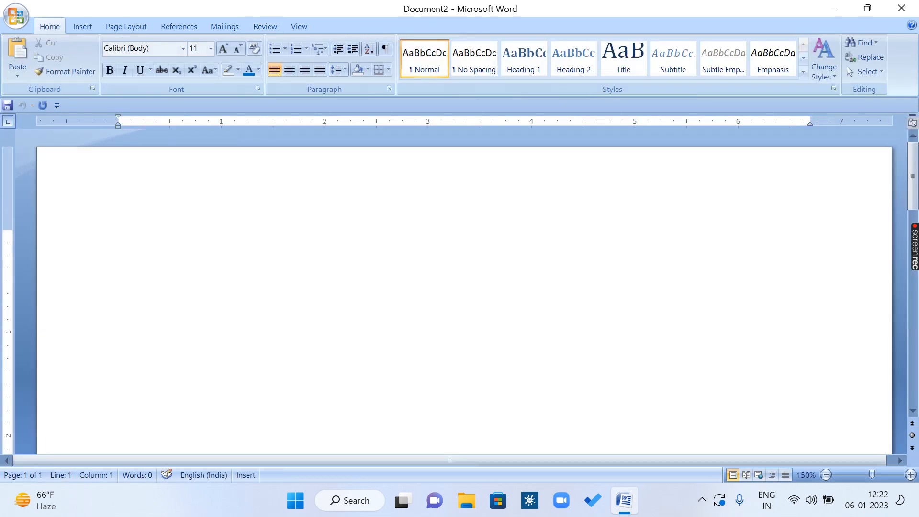
# Step: Enter a personal name twice on one line, then add its lowercase spelling to the dictionary through the Spelling & Grammar check
pyautogui.write('usman ')
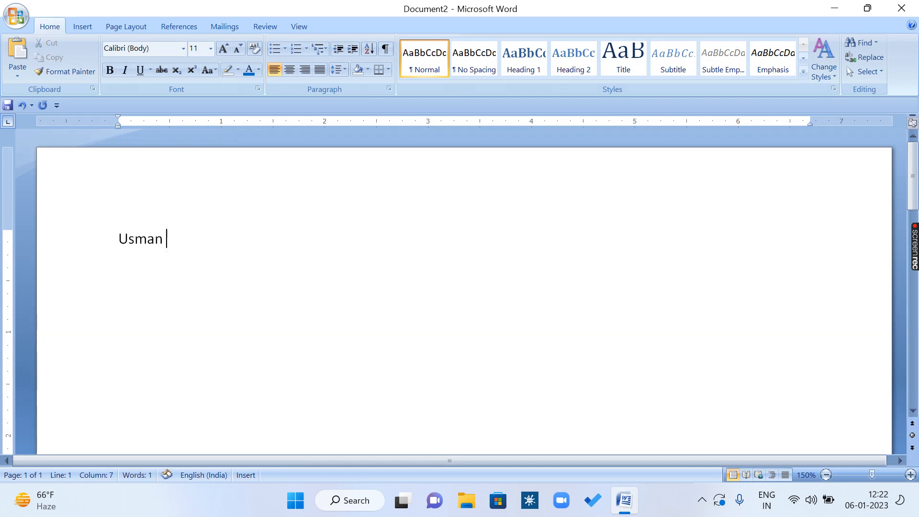
pyautogui.write('usman')
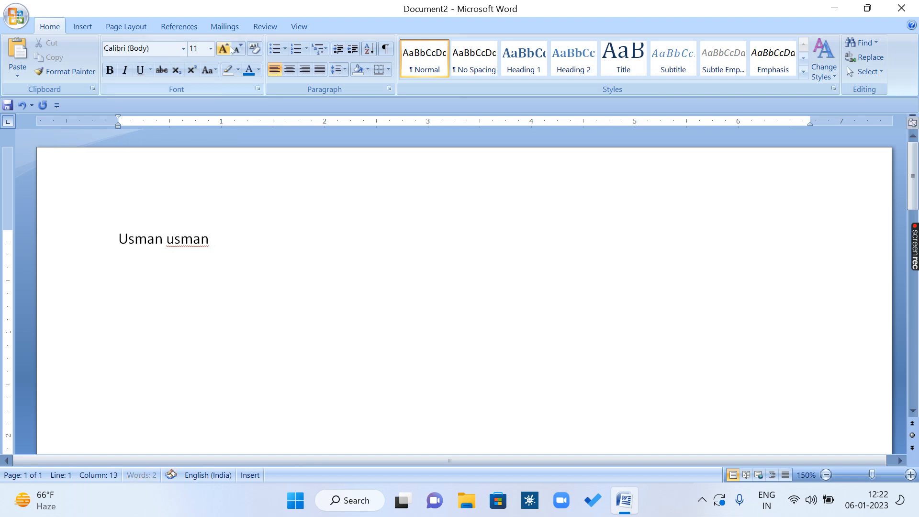
pyautogui.click(265, 27)
pyautogui.click(27, 62)
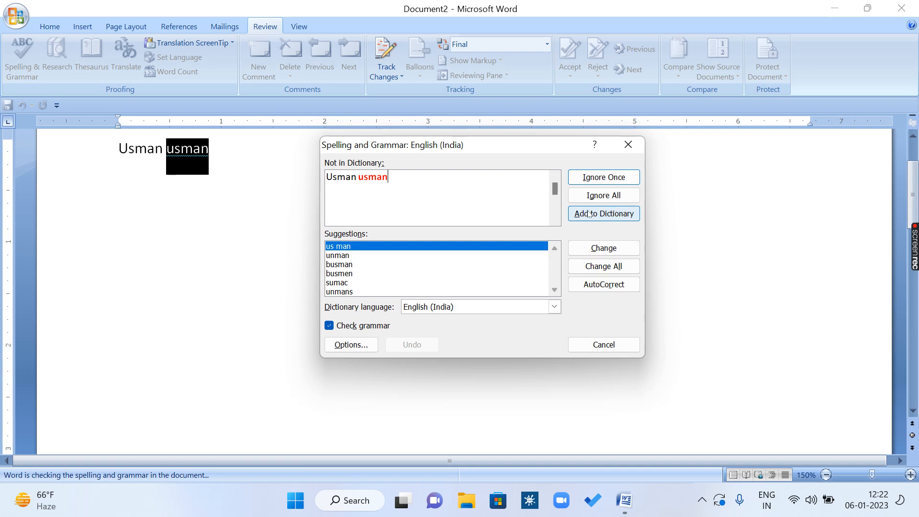
pyautogui.click(620, 216)
pyautogui.click(628, 144)
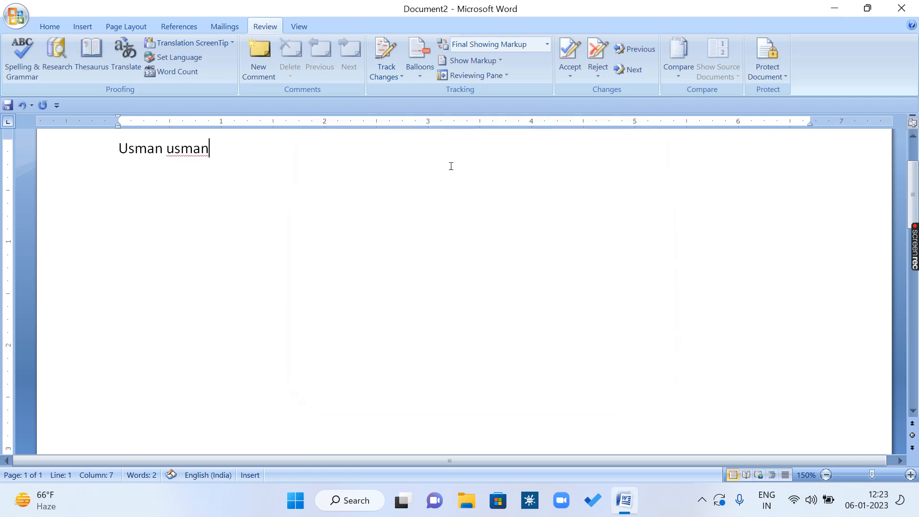
# Step: Enter the name again, close the document without saving it, and create a new blank document
pyautogui.write('usman')
pyautogui.hotkey('ctrl', 'w')
pyautogui.press('n')
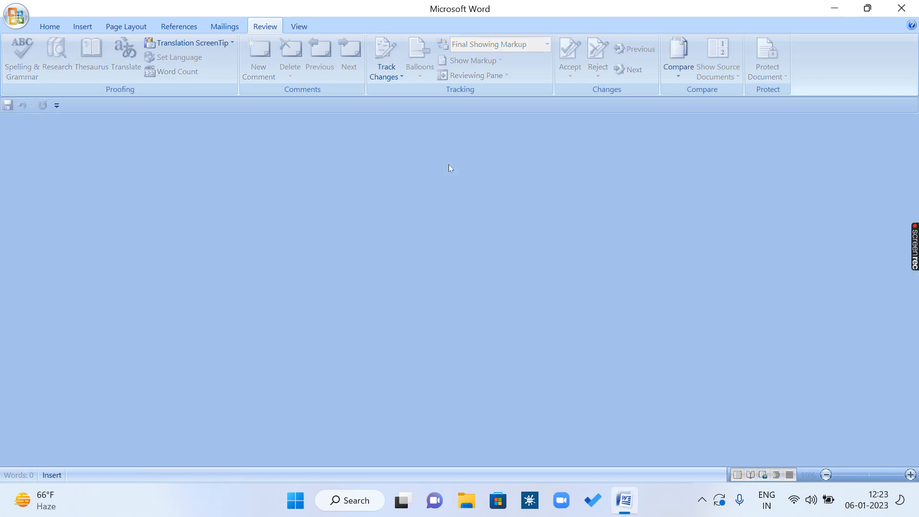
pyautogui.hotkey('ctrl', 'n')
# Step: Enter the personal name once on the first line and twice on the second line to test the dictionary entry
pyautogui.write('us')
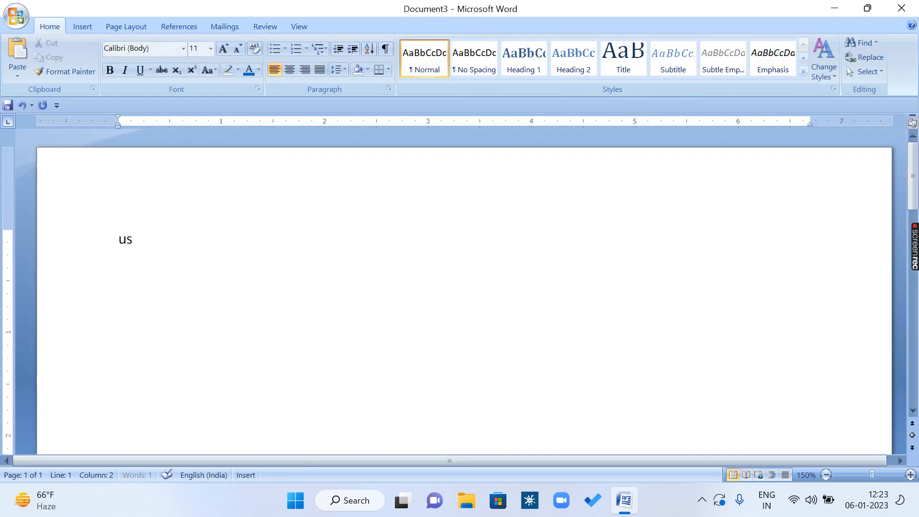
pyautogui.write('man u')
pyautogui.press('BackSpace')
pyautogui.press('Return')
pyautogui.write('usman')
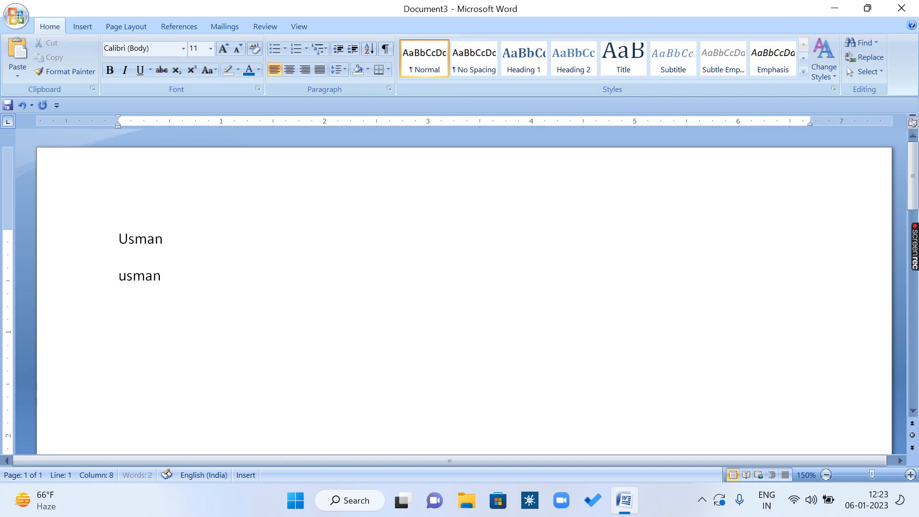
pyautogui.press('Return')
pyautogui.press('BackSpace')
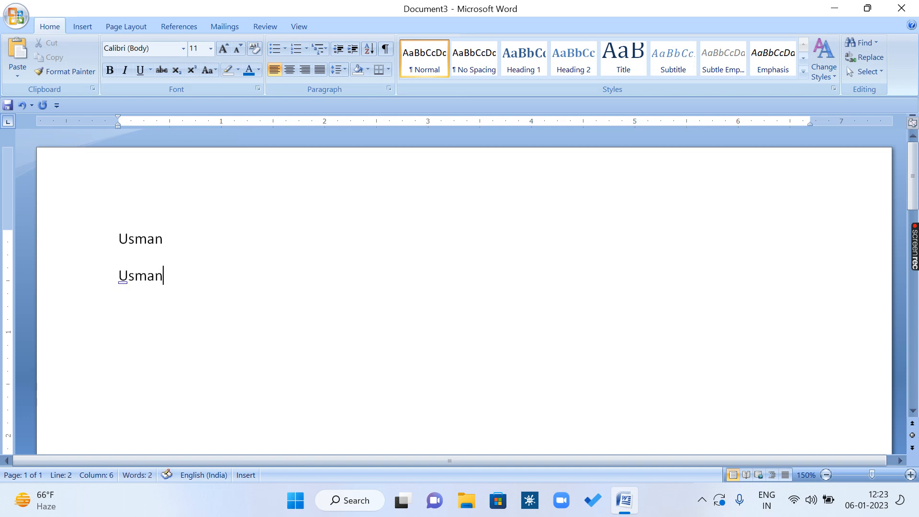
pyautogui.write('usman')
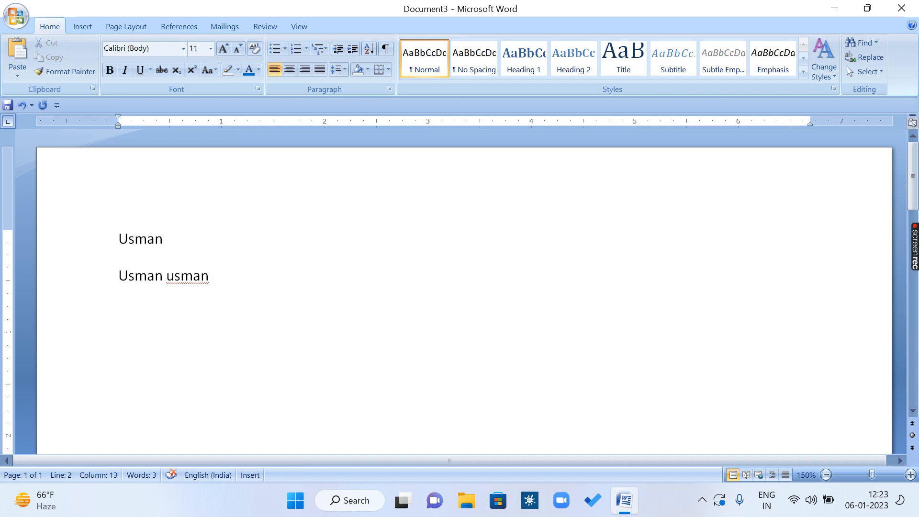
# Step: Delete the flagged repeated word on the second line using its spelling suggestions
pyautogui.click(136, 276)
pyautogui.click(193, 276)
pyautogui.rightClick(190, 277)
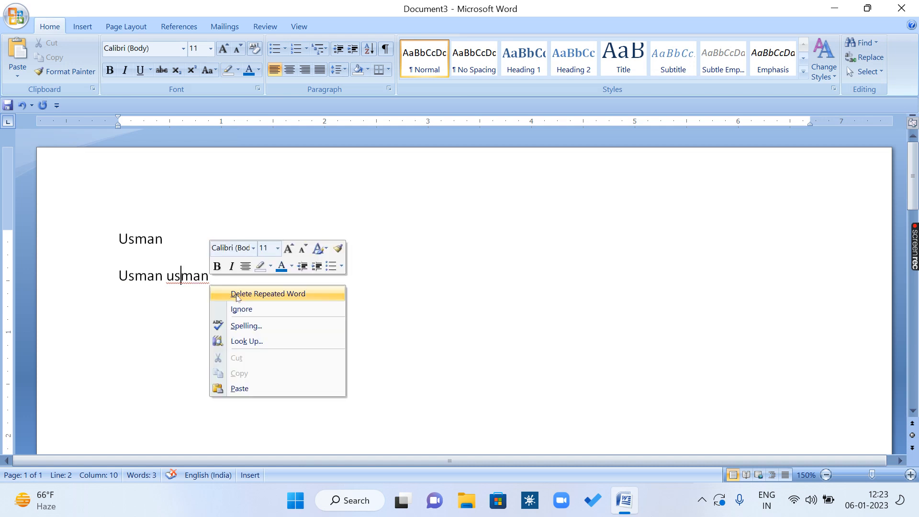
pyautogui.click(302, 294)
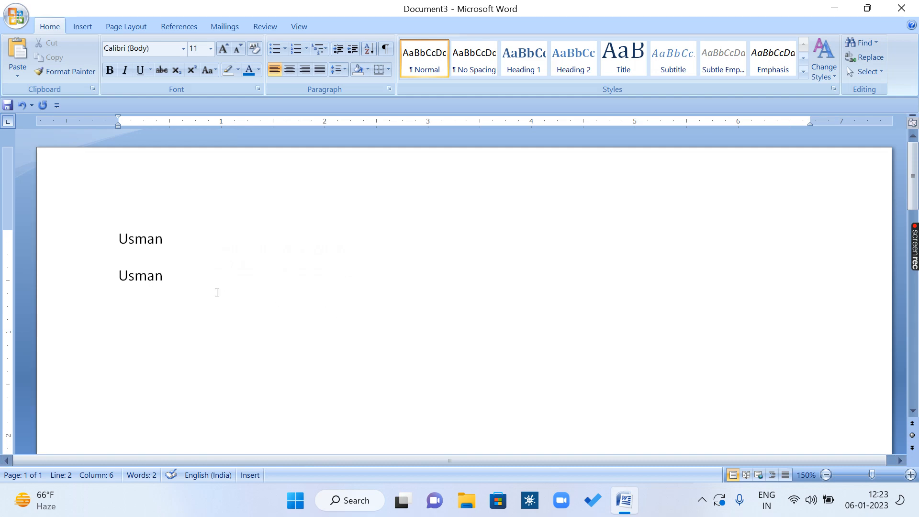
# Step: Exit Word without saving the document and restart it with the winword command
pyautogui.click(901, 8)
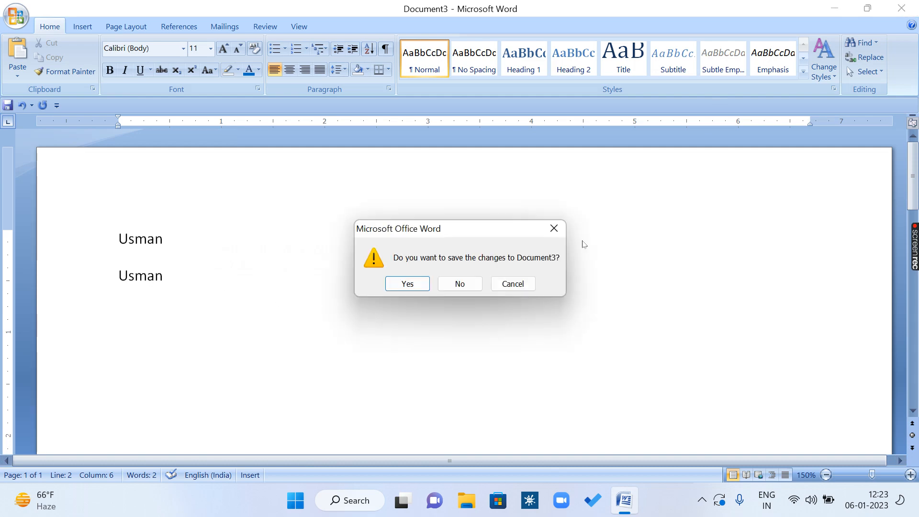
pyautogui.click(466, 284)
pyautogui.press('super+r')
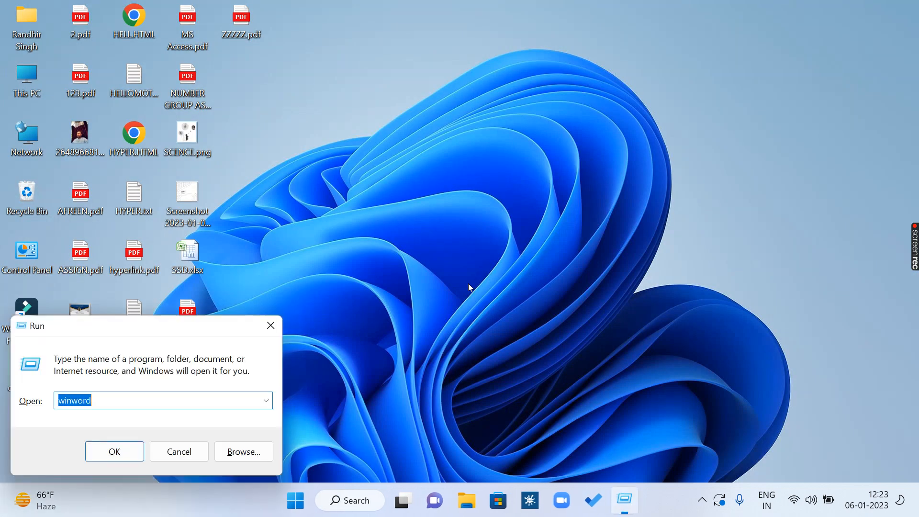
pyautogui.press('Return')
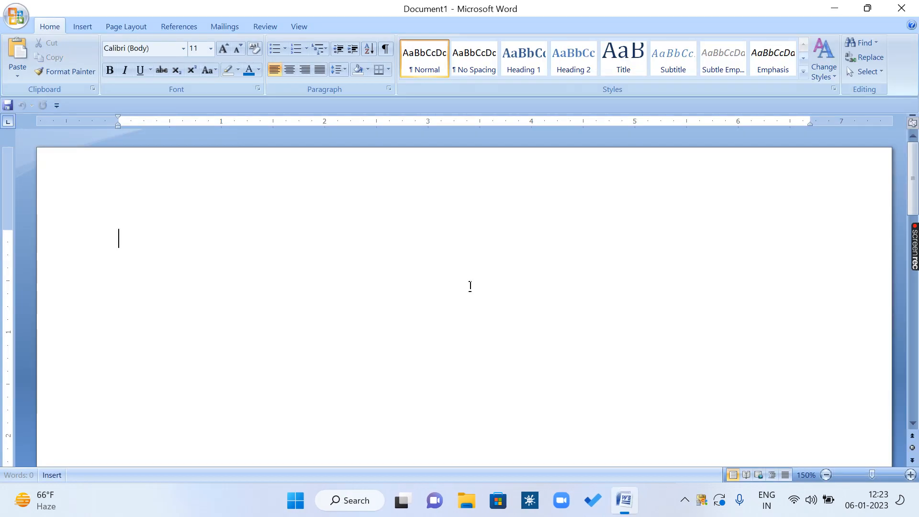
# Step: Enter the first name on two lines, adding a second name in lowercase on line two and capitalised on line three
pyautogui.write('Usman')
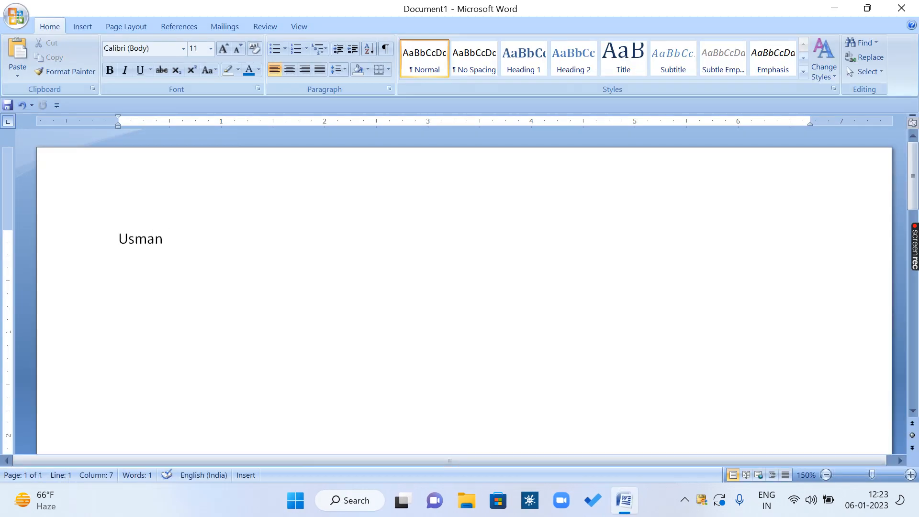
pyautogui.press('Return')
pyautogui.write('usman ')
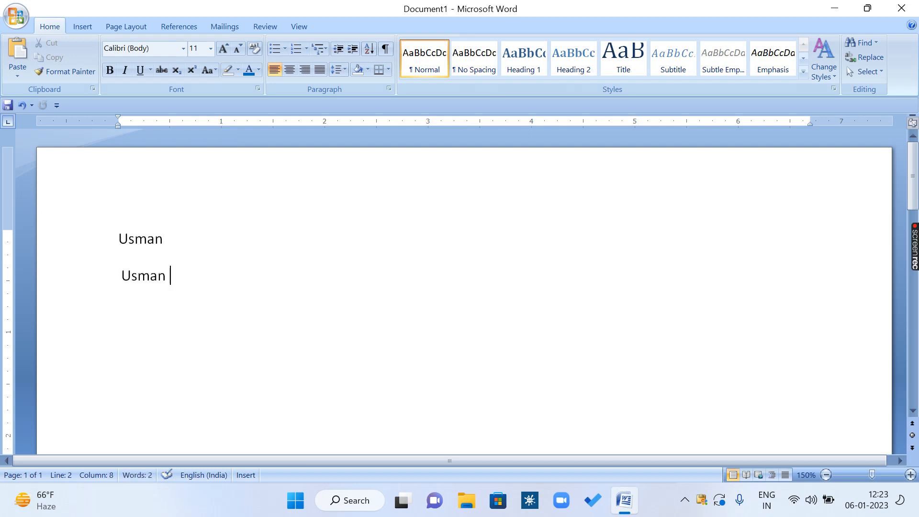
pyautogui.write('fiza')
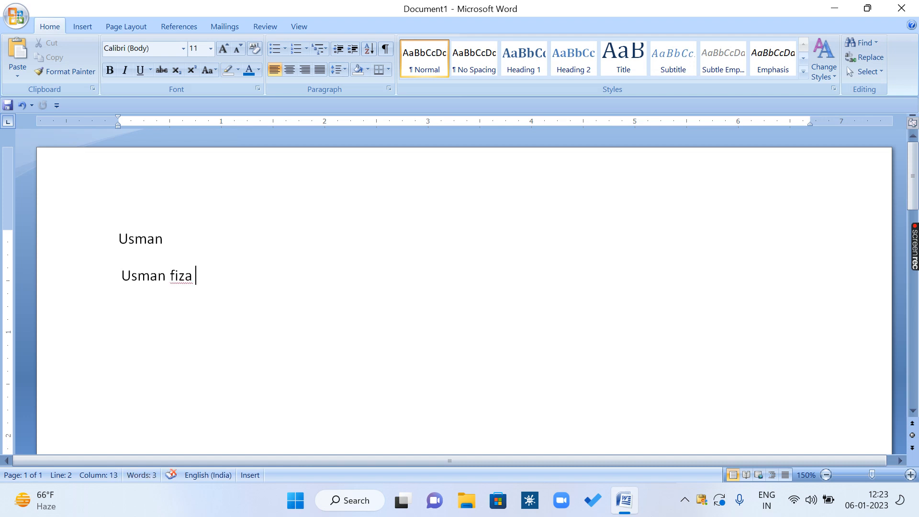
pyautogui.press('Return')
pyautogui.write('Fiza')
# Step: Run the Spelling & Grammar check and add both the capitalised and lowercase spellings of the second name to the dictionary
pyautogui.click(218, 28)
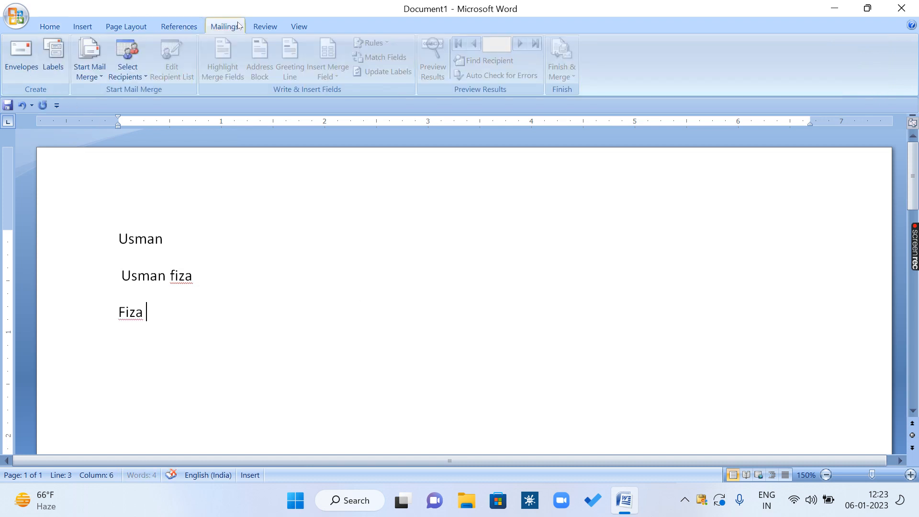
pyautogui.click(264, 27)
pyautogui.click(26, 53)
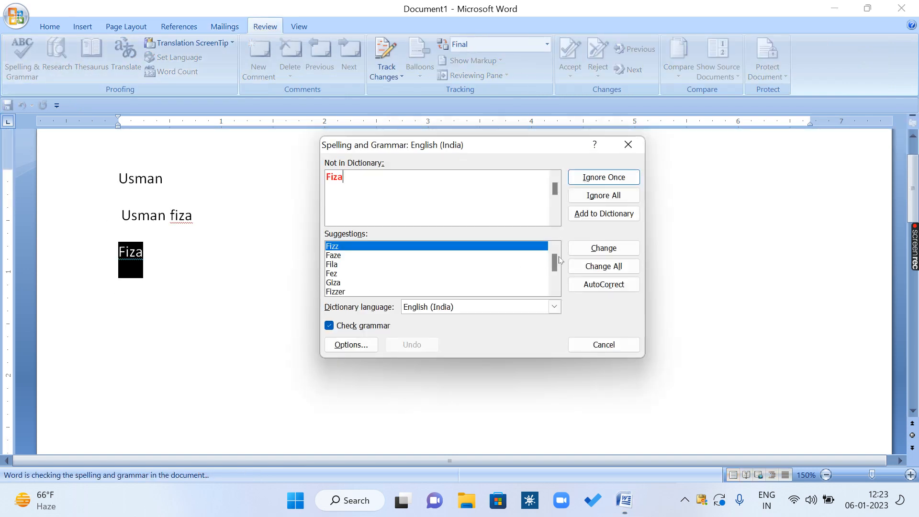
pyautogui.click(599, 214)
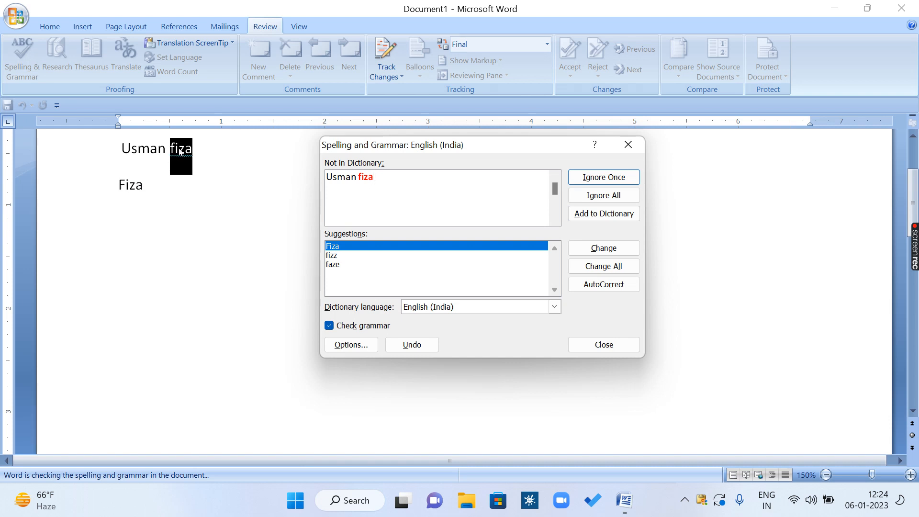
pyautogui.click(602, 214)
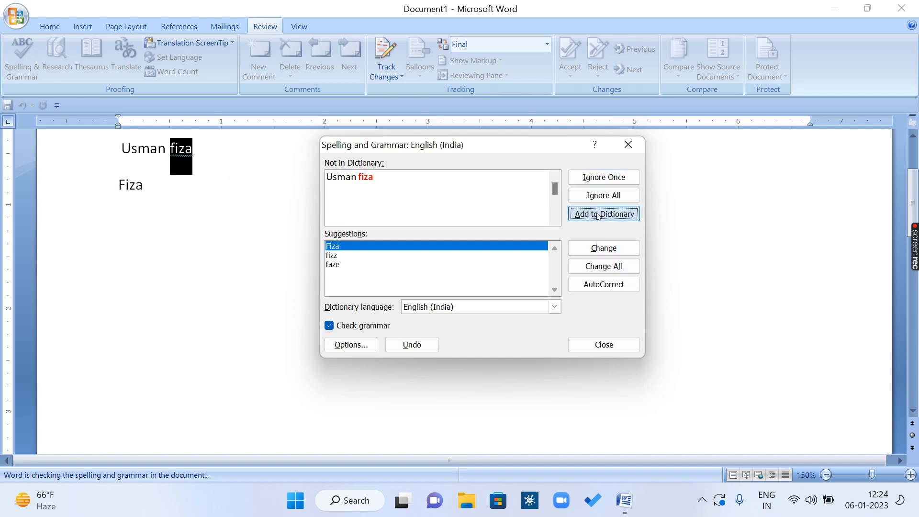
pyautogui.click(466, 283)
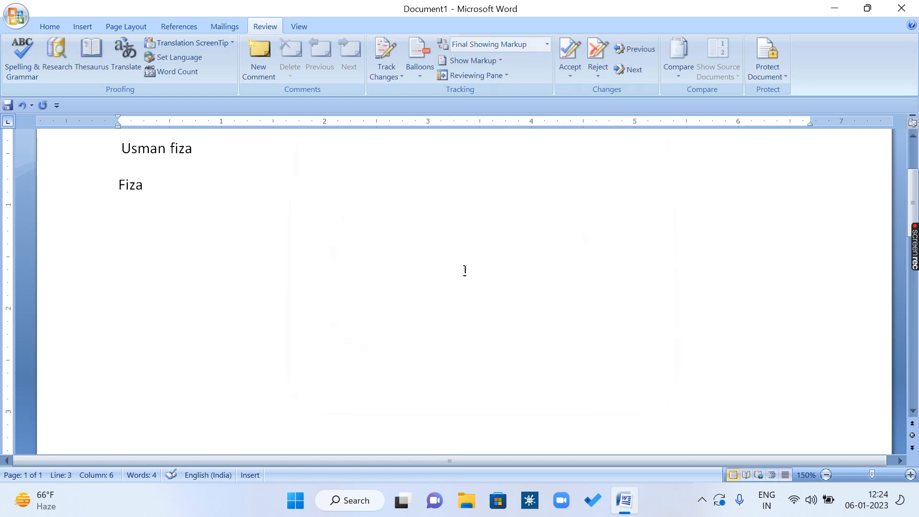
# Step: Discard the document with the two names, exit Word, and relaunch it with a blank document
pyautogui.click(901, 8)
pyautogui.click(478, 283)
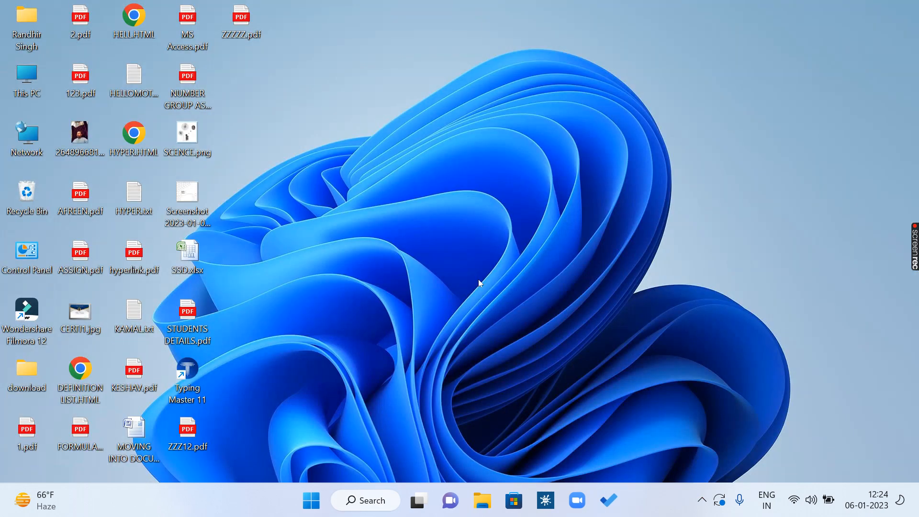
pyautogui.press('super+r')
pyautogui.press('Return')
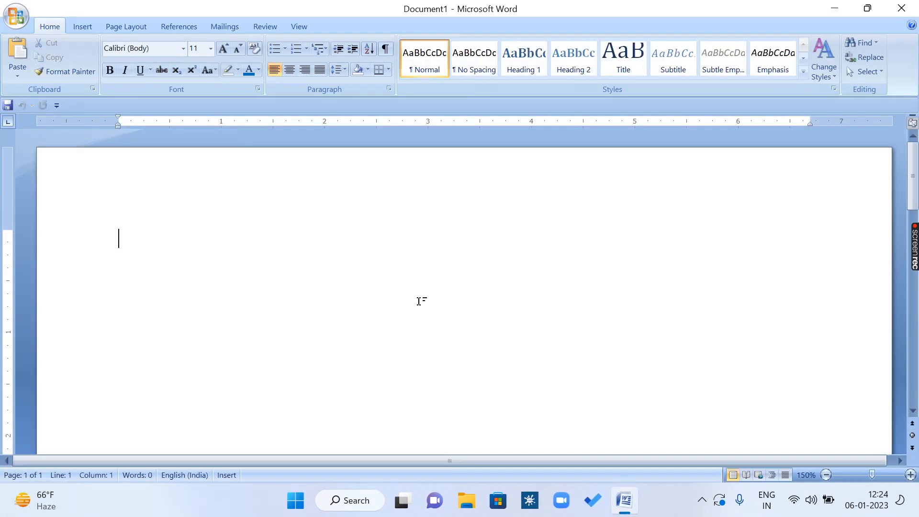
# Step: Enter "As" followed by the first lowercase name on line one and by the second lowercase name on line two
pyautogui.write('As')
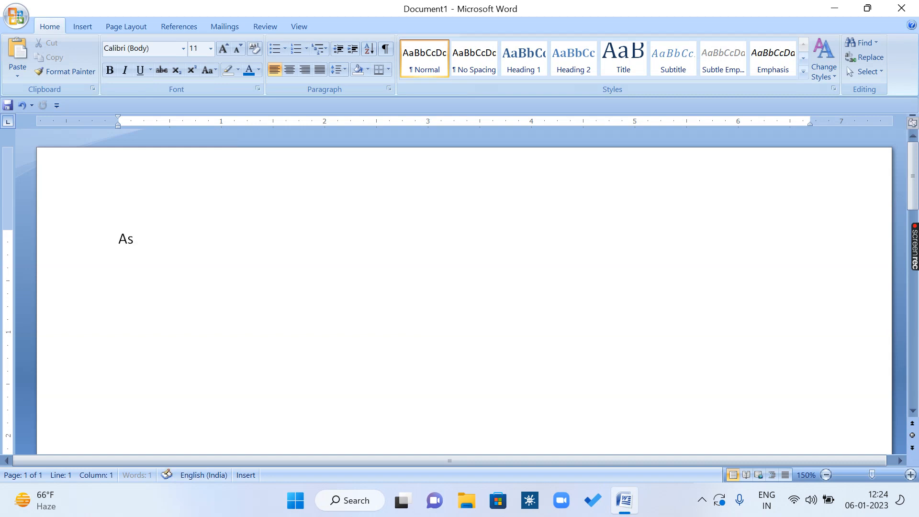
pyautogui.write(' usman')
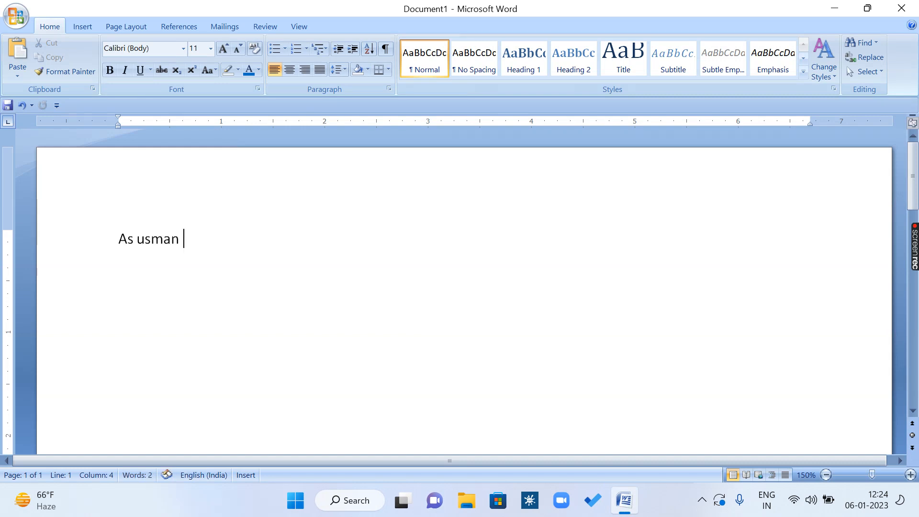
pyautogui.press('Return')
pyautogui.write('As')
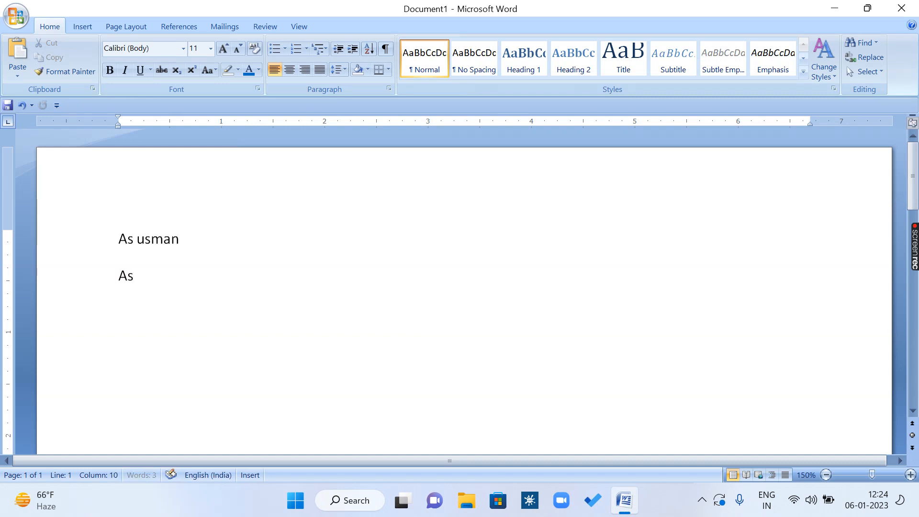
pyautogui.write('  fiza')
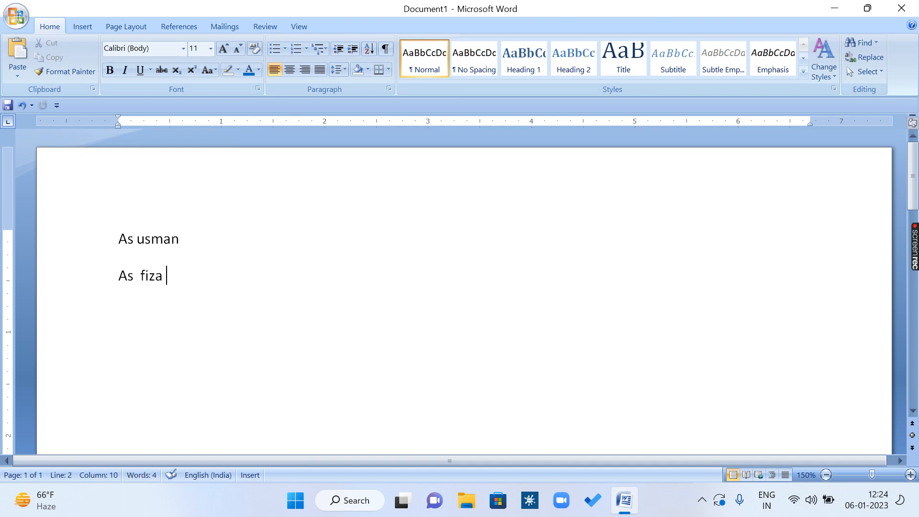
# Step: Enter "As" followed by the capitalised second name on a third line
pyautogui.press('Return')
pyautogui.write('As')
pyautogui.press('Return')
pyautogui.write('Fi')
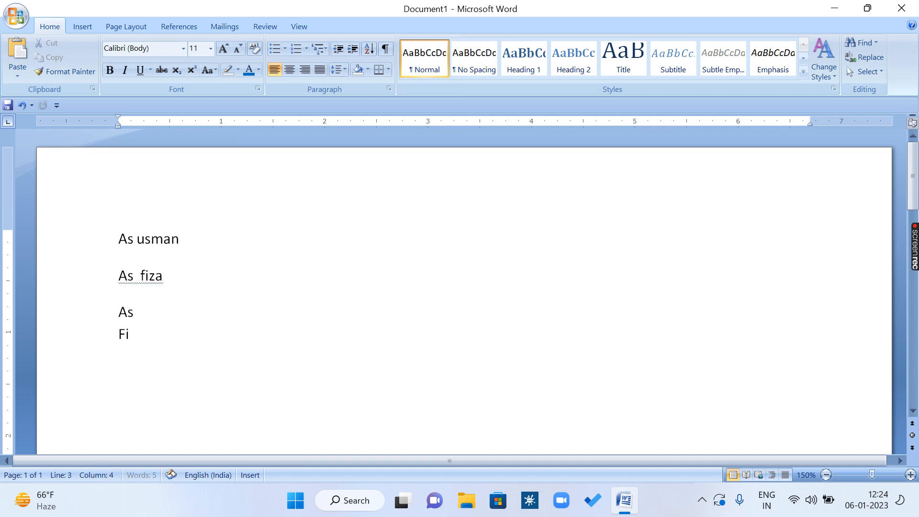
pyautogui.press('BackSpace')
pyautogui.press('BackSpace')
pyautogui.press('BackSpace')
pyautogui.write('Fiza')
# Step: Close the three-line test document without saving and create a new blank document
pyautogui.click(214, 30)
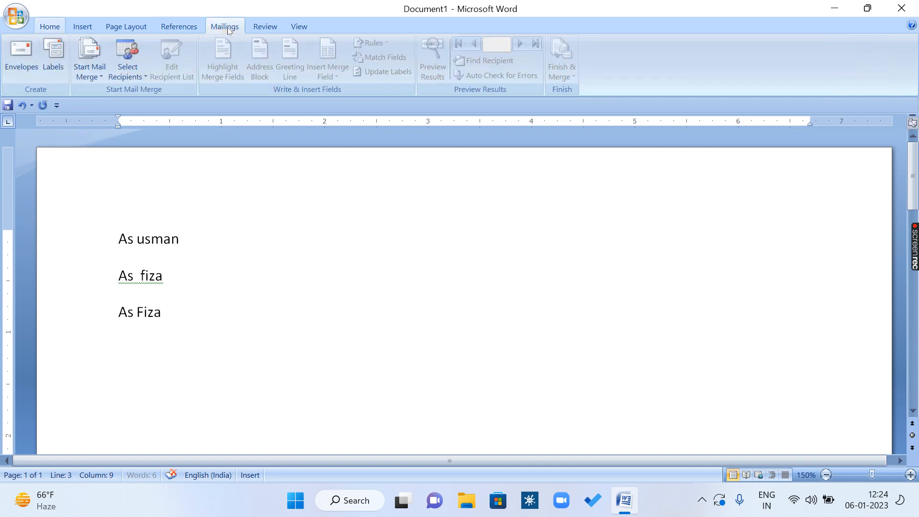
pyautogui.click(265, 27)
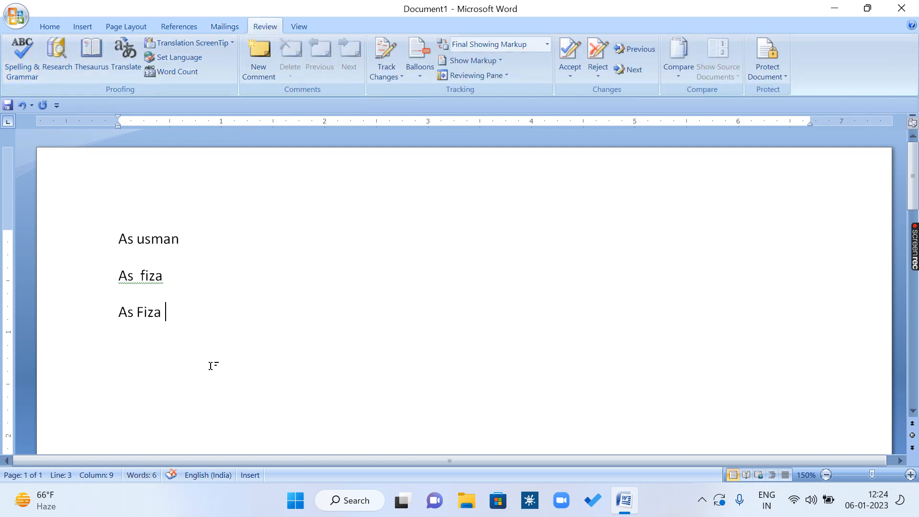
pyautogui.hotkey('ctrl', 'a')
pyautogui.hotkey('ctrl', 'w')
pyautogui.press('n')
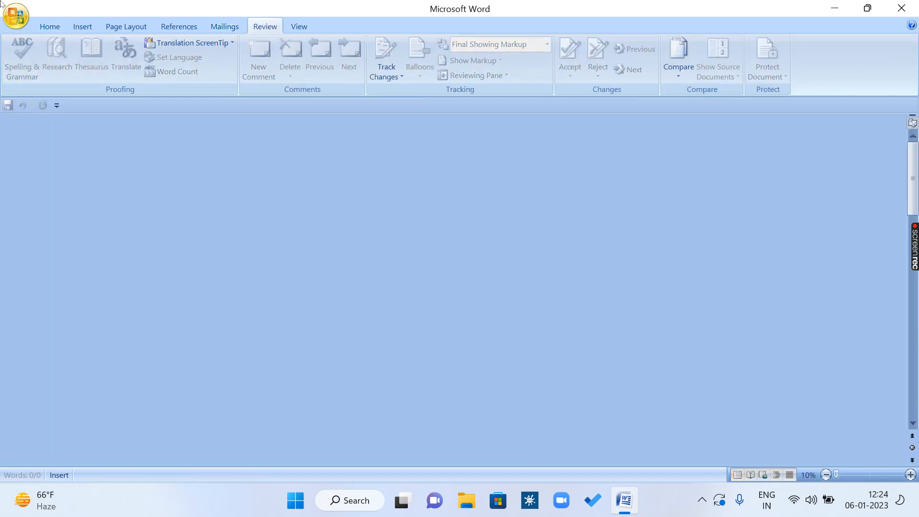
pyautogui.hotkey('ctrl', 'n')
# Step: Enter the grammatically incorrect sentence "He are a boy." on the first line
pyautogui.write('He')
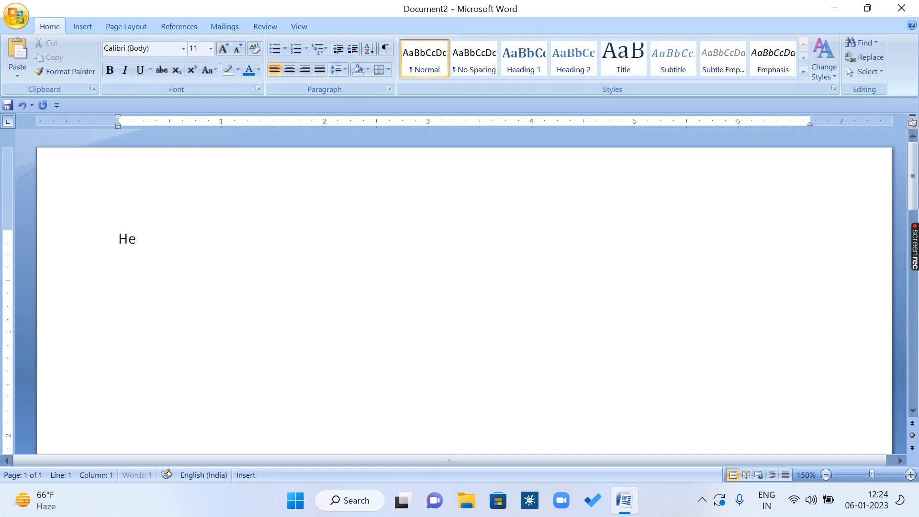
pyautogui.write(' are a boy.')
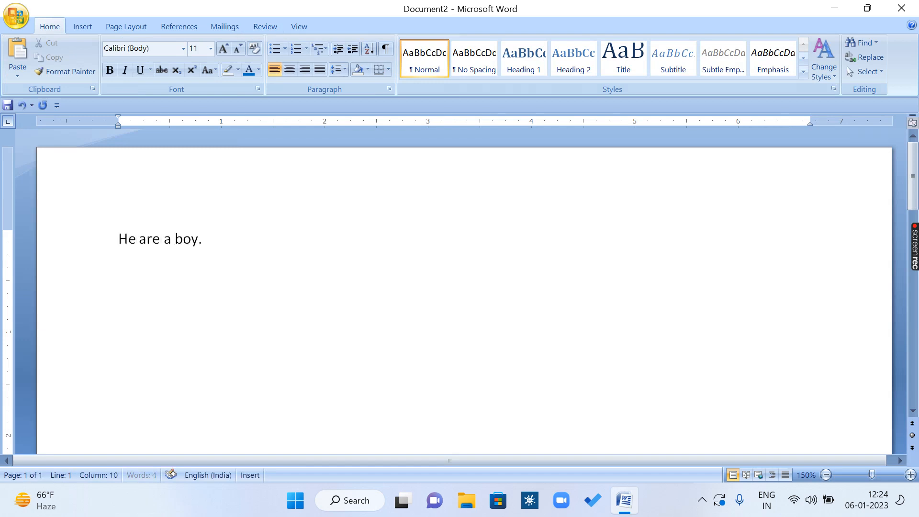
pyautogui.write(' The')
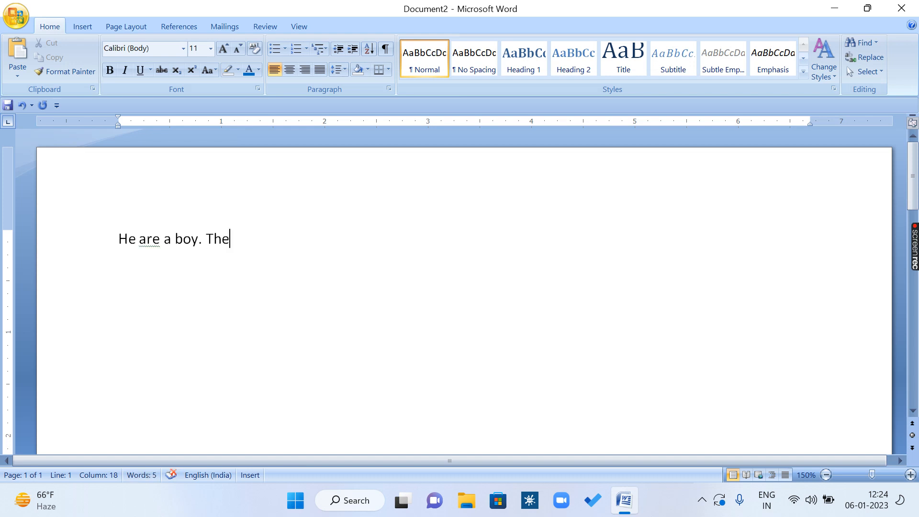
pyautogui.write('y is commi')
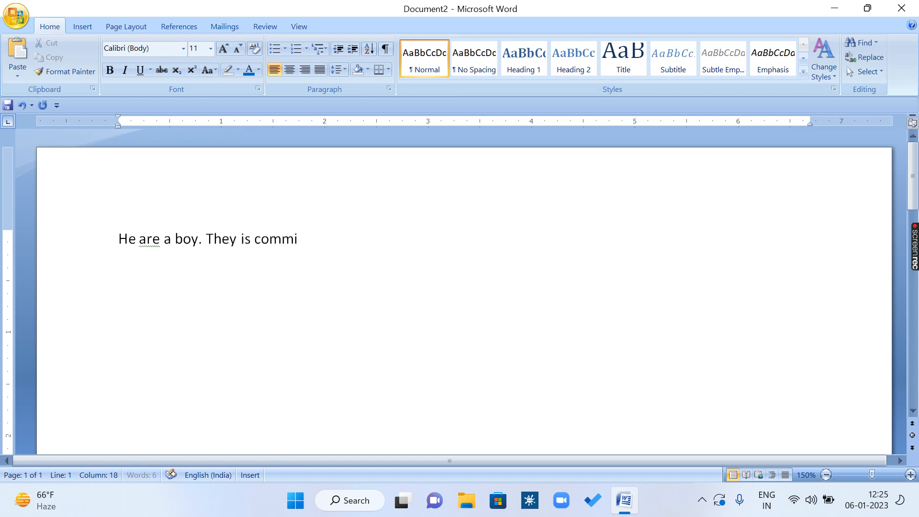
pyautogui.press('BackSpace')
pyautogui.press('BackSpace')
pyautogui.write('ing. We ')
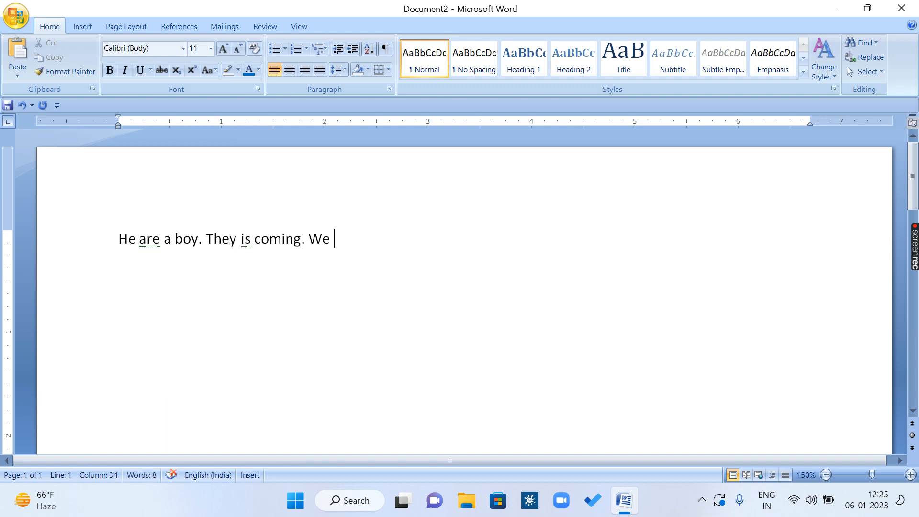
pyautogui.write('is one.')
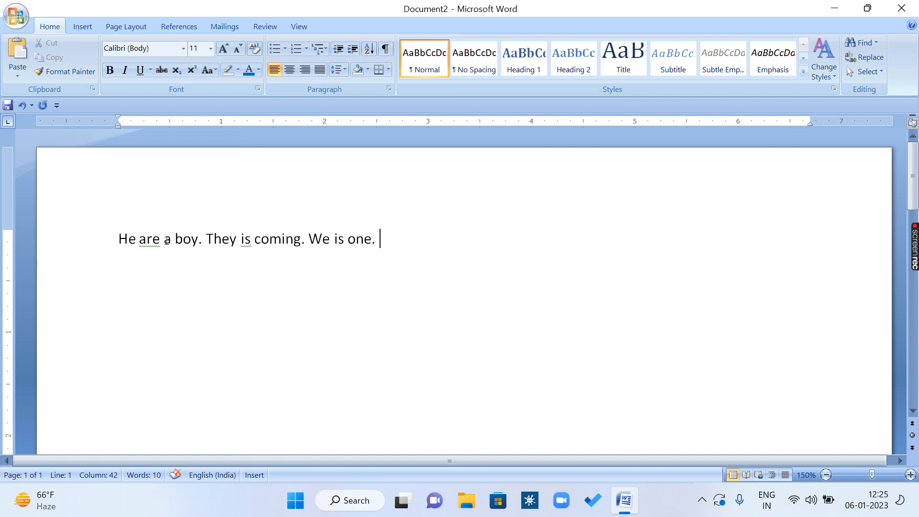
# Step: Run the Spelling & Grammar check and accept the suggested verbs "is", "are" and "are" for the three sentences
pyautogui.click(259, 239)
pyautogui.keyDown('ctrl'); pyautogui.scroll(16, 264, 236); pyautogui.keyUp('ctrl')
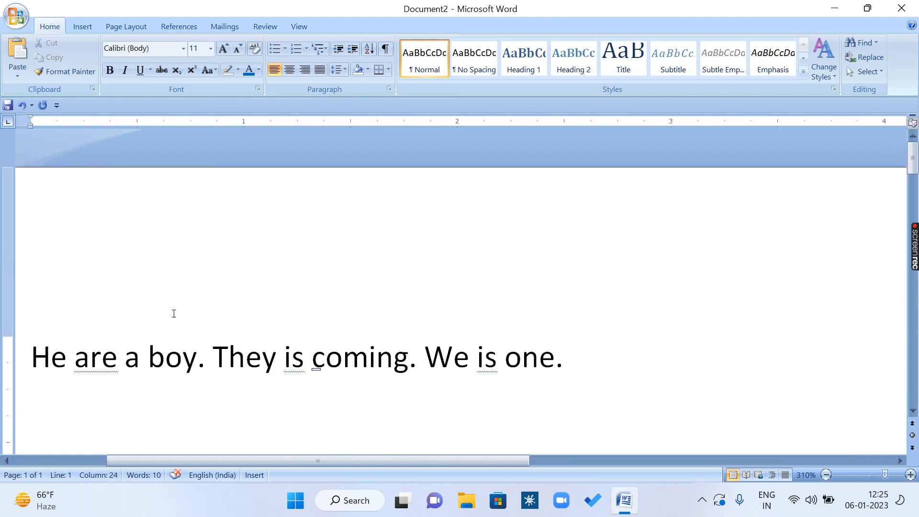
pyautogui.click(102, 366)
pyautogui.click(264, 26)
pyautogui.click(23, 72)
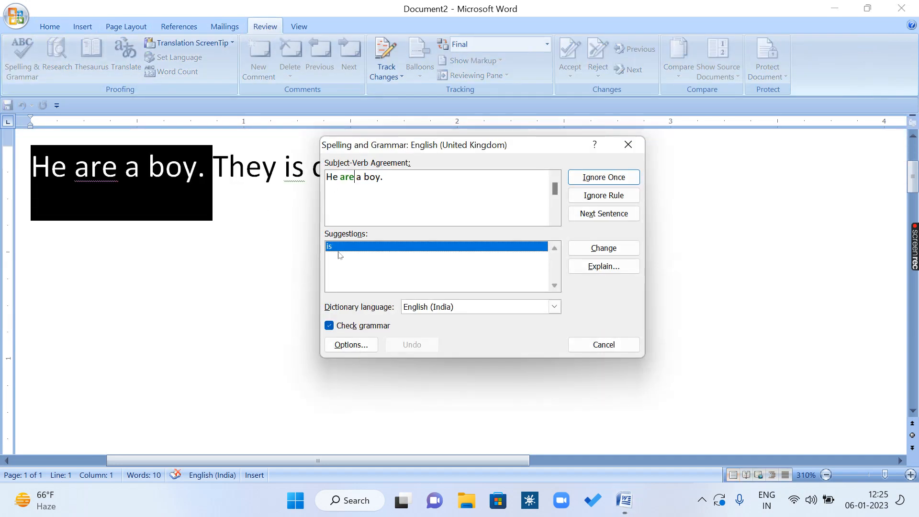
pyautogui.click(625, 249)
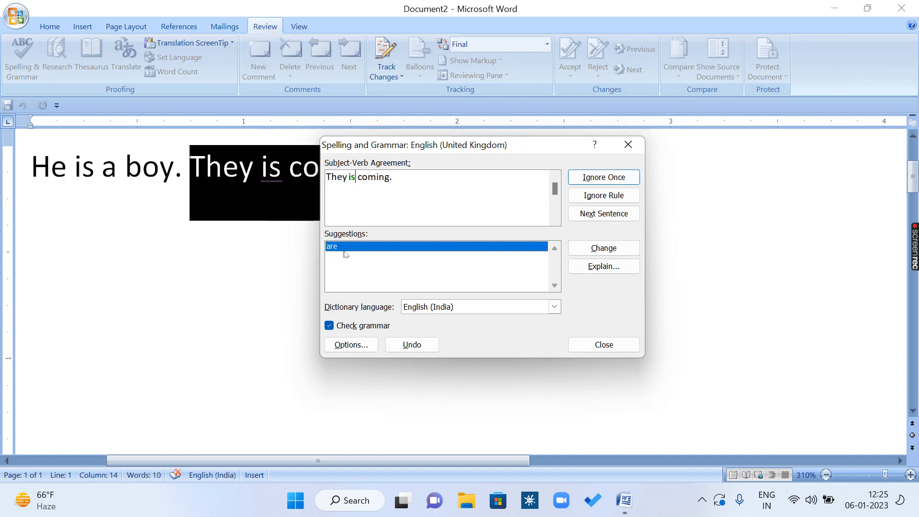
pyautogui.click(605, 248)
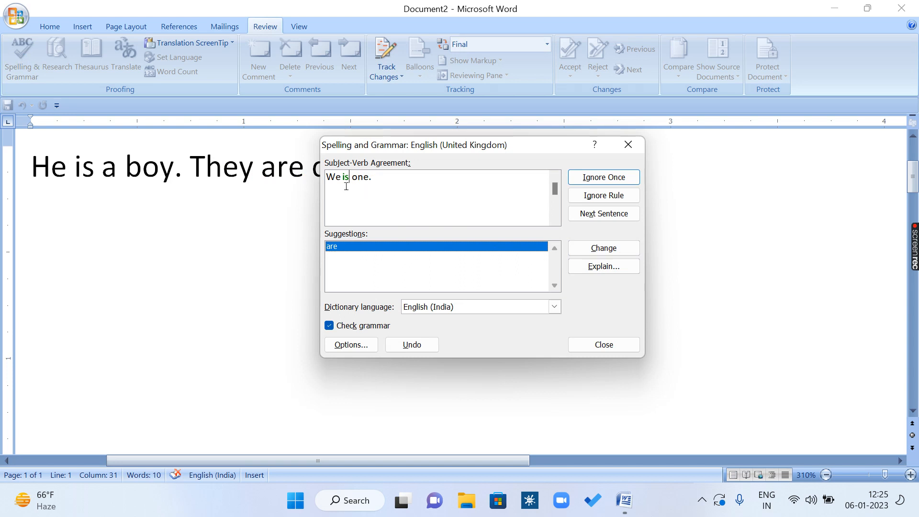
pyautogui.click(604, 248)
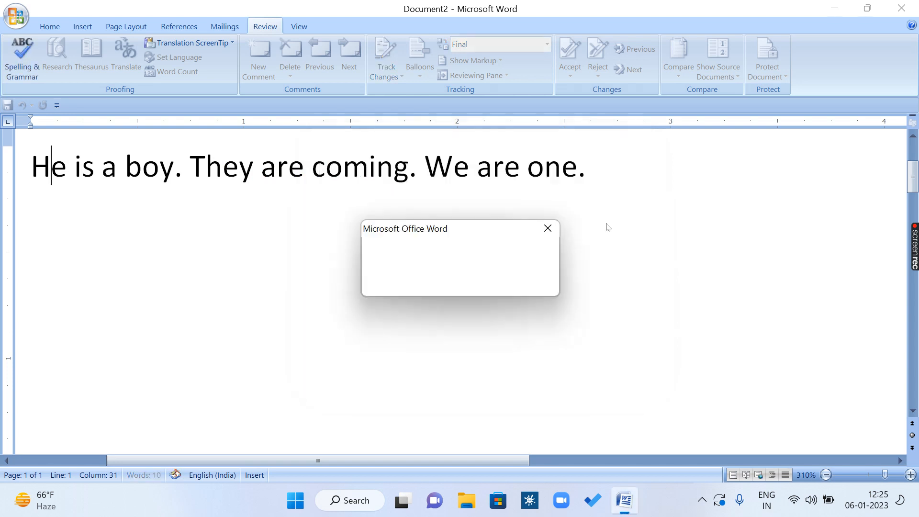
pyautogui.click(547, 228)
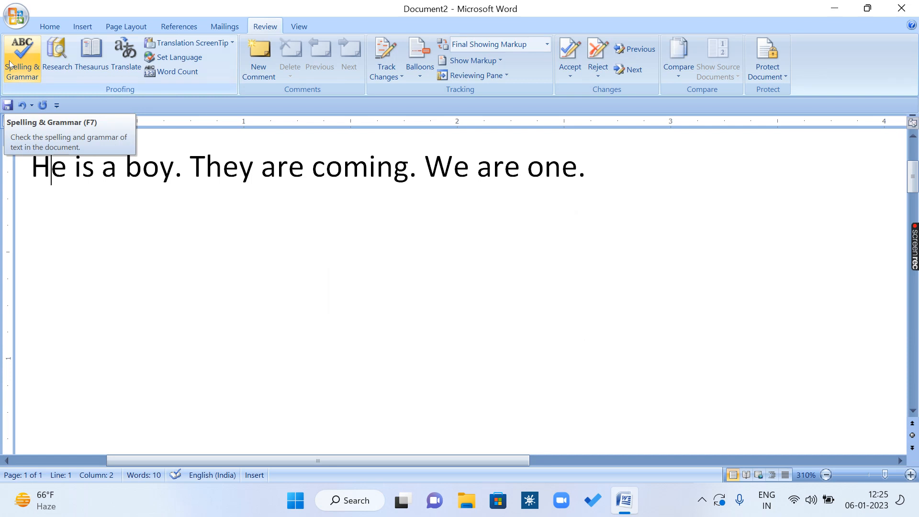
# Step: Run the Spelling & Grammar check again on the corrected sentences and dismiss the completion message
pyautogui.click(9, 64)
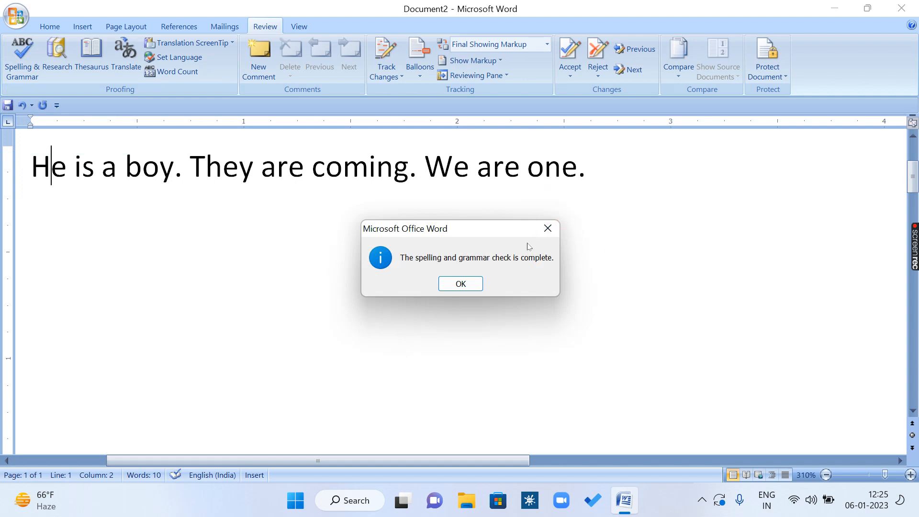
pyautogui.click(547, 229)
pyautogui.scroll(1, 187, 170)
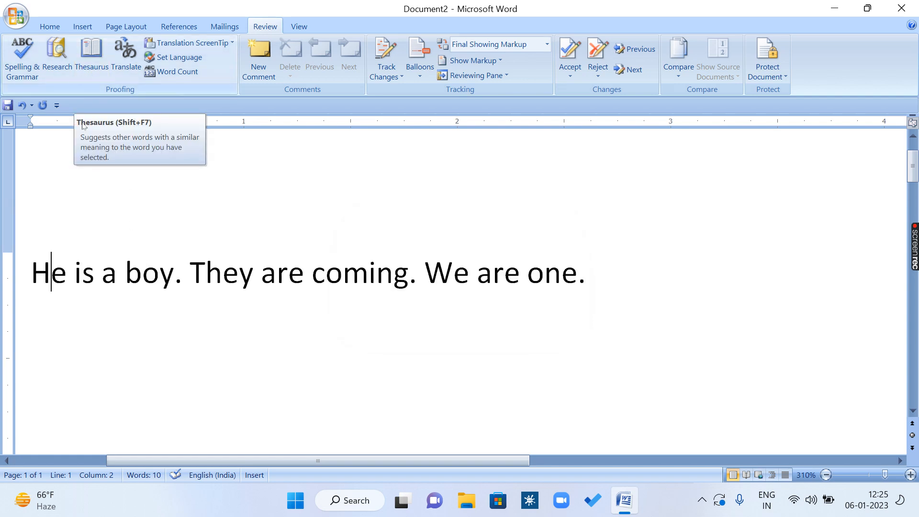
# Step: Insert a new line above the sentences and enter the word "Support" on it
pyautogui.click(32, 266)
pyautogui.press('Return')
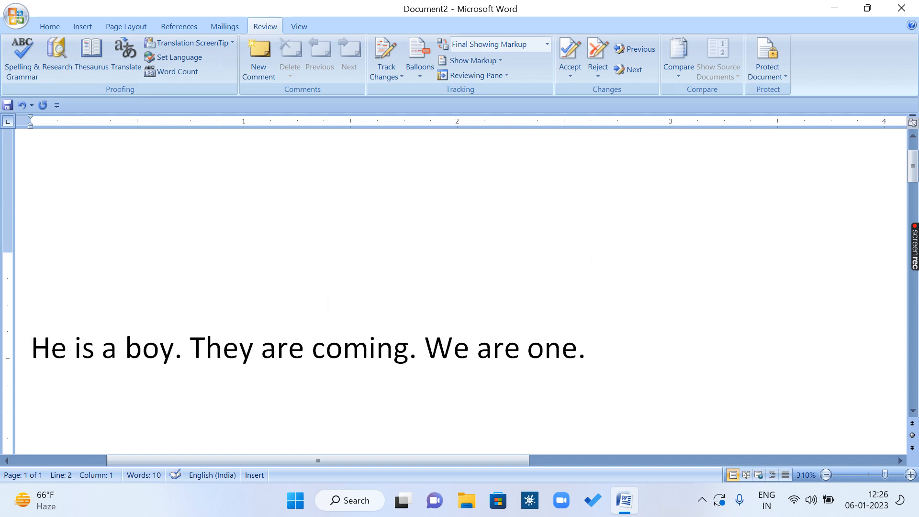
pyautogui.press('Up')
pyautogui.write('suppert')
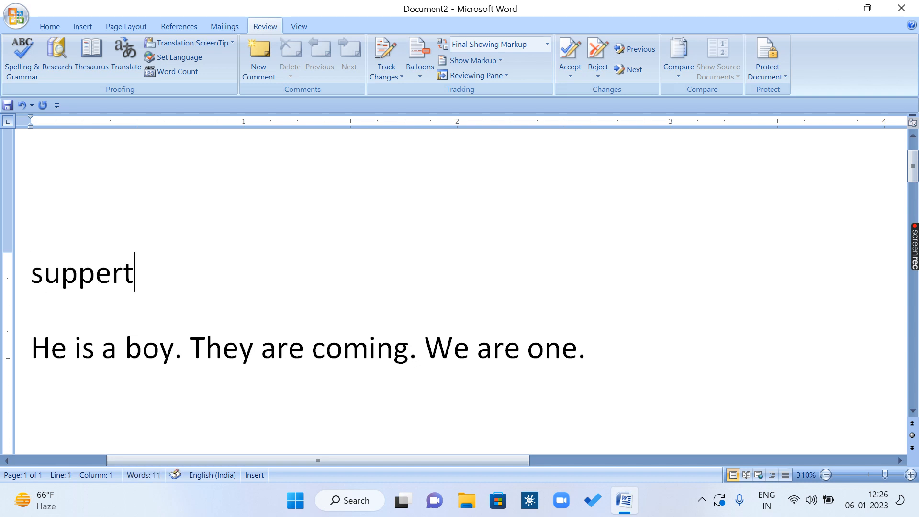
pyautogui.press('BackSpace')
pyautogui.press('BackSpace')
pyautogui.press('BackSpace')
pyautogui.write('ort')
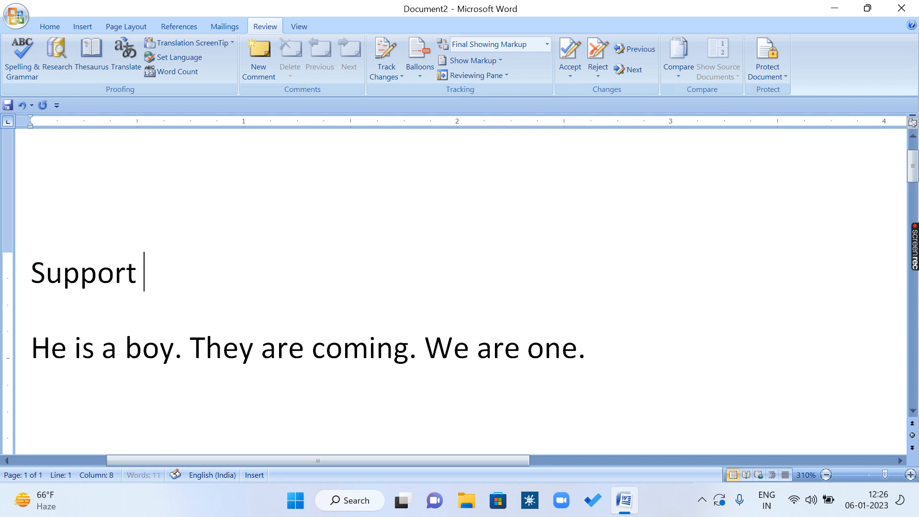
# Step: Look up synonyms for the word "Support" in the Thesaurus, then close the results
pyautogui.click(135, 274)
pyautogui.doubleClick(127, 273)
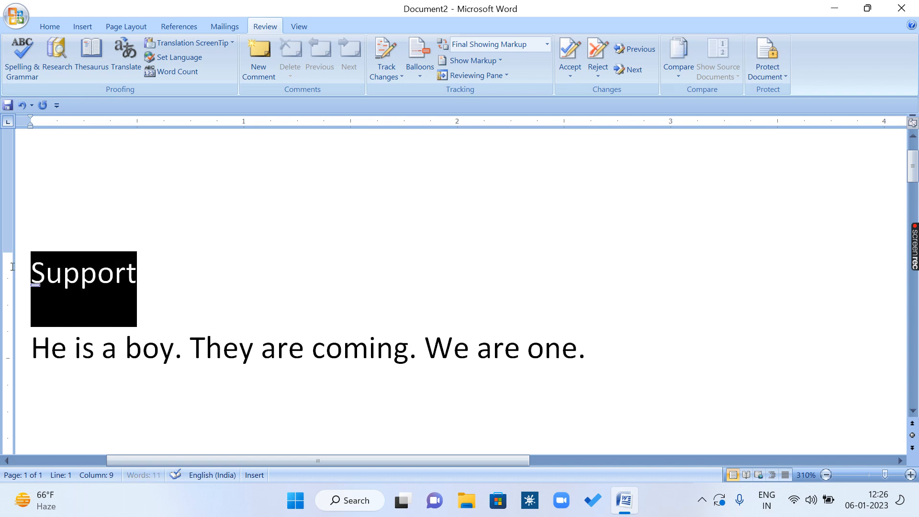
pyautogui.hotkey('shift', 'F7')
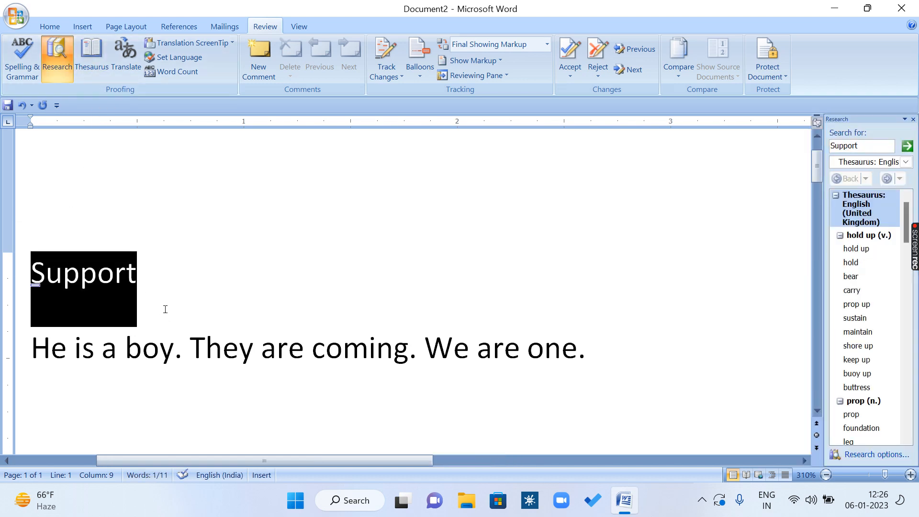
pyautogui.moveTo(851, 254)
pyautogui.click(912, 119)
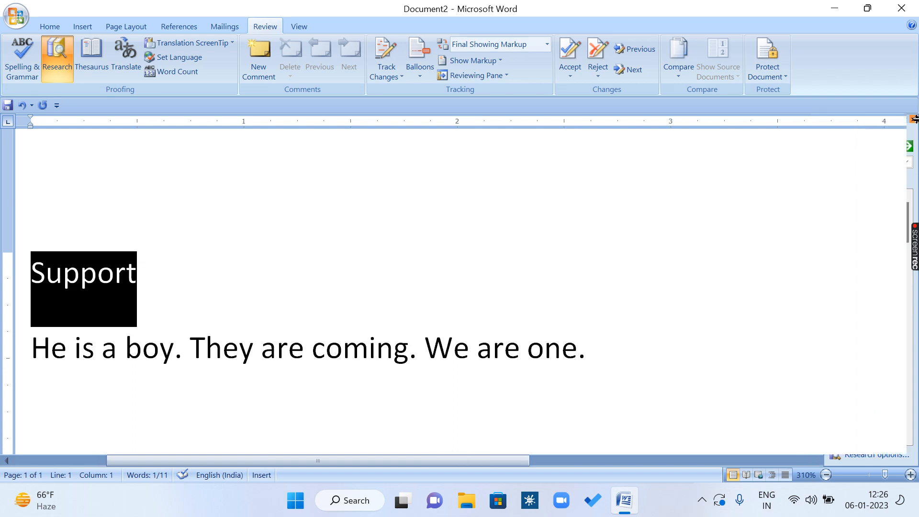
# Step: Enter the word "Track" on a new line below "Support"
pyautogui.click(340, 270)
pyautogui.press('Return')
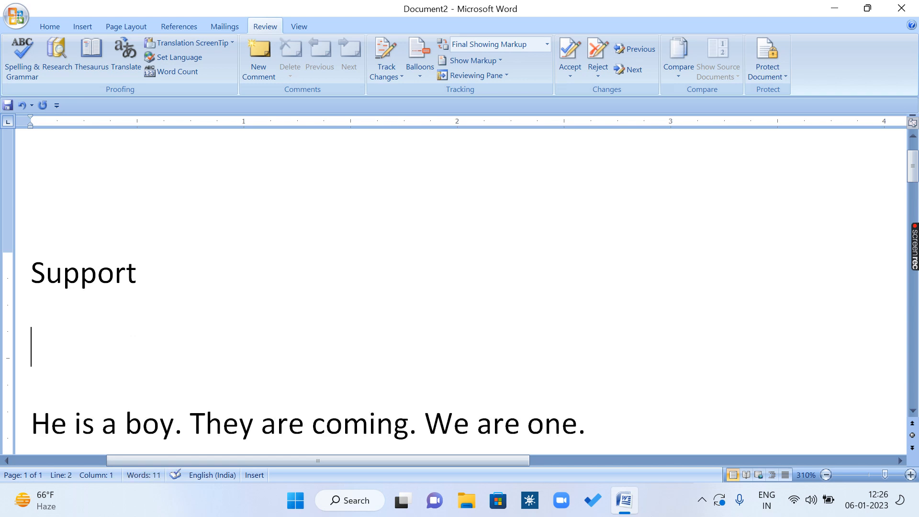
pyautogui.write('track')
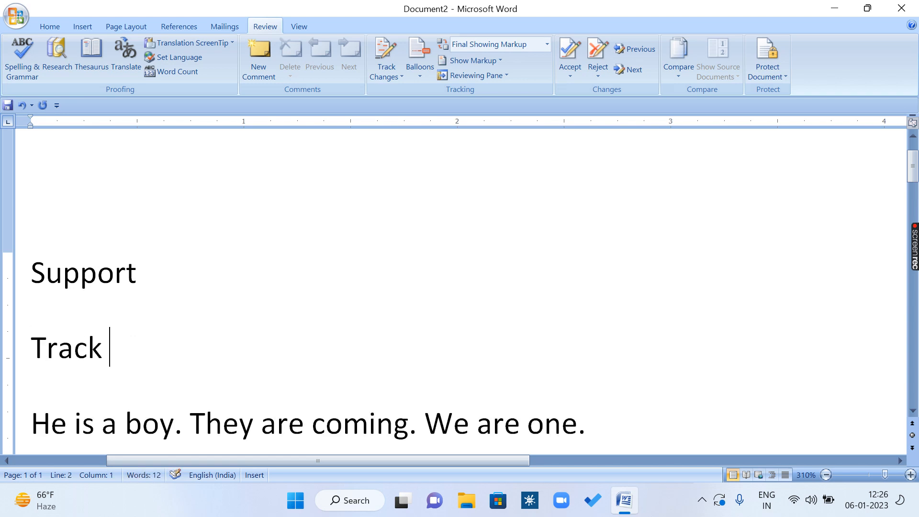
# Step: Look up synonyms for the word "Track" in the Thesaurus, then close the results
pyautogui.moveTo(111, 349); pyautogui.dragTo(30, 349)
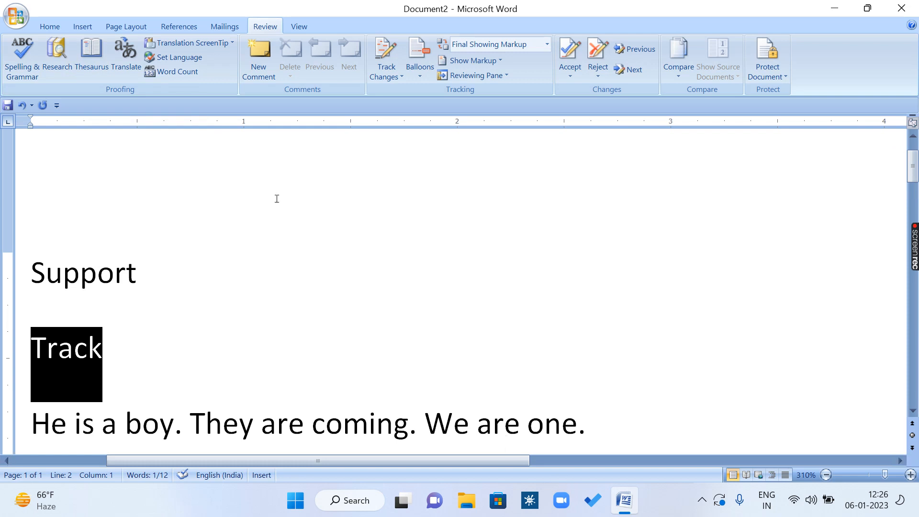
pyautogui.press('XF86AudioLowerVolume')
pyautogui.hotkey('shift', 'F7')
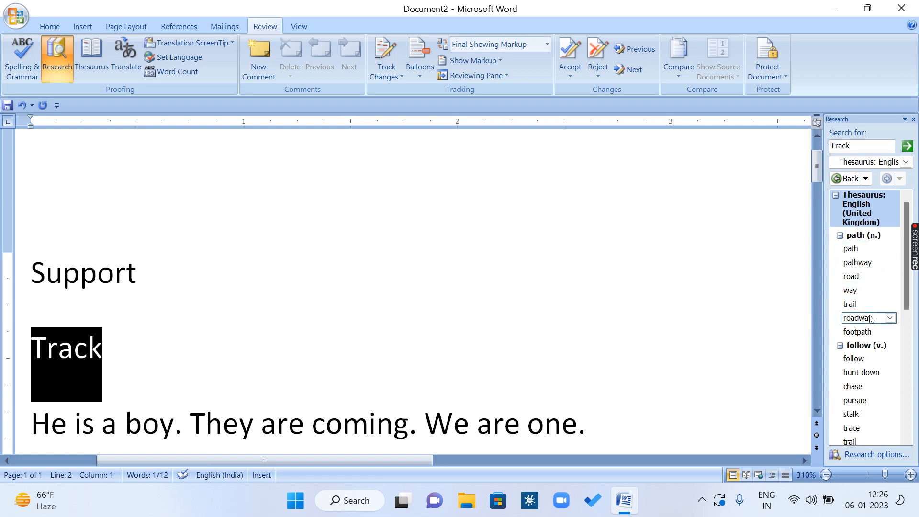
pyautogui.click(913, 119)
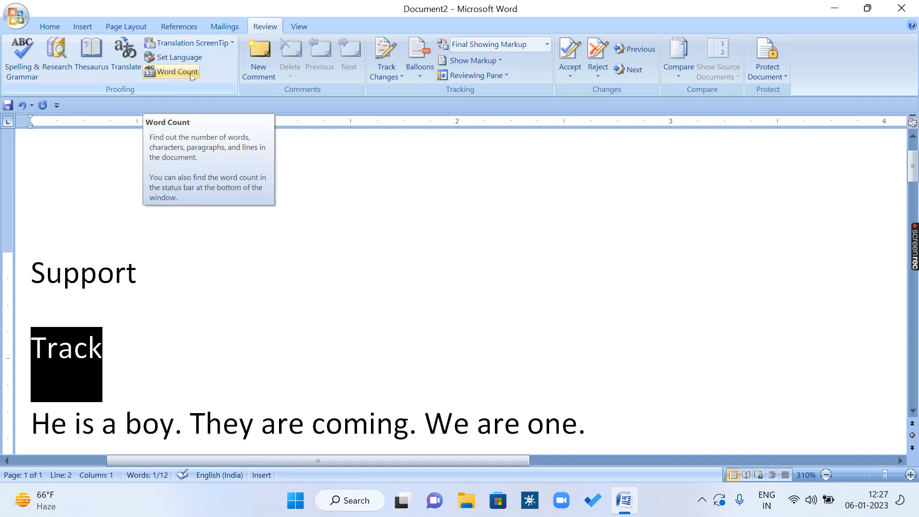
# Step: View the Word Count statistics for the whole document, close them, and go through the three text lines
pyautogui.click(143, 347)
pyautogui.scroll(-2, 143, 346)
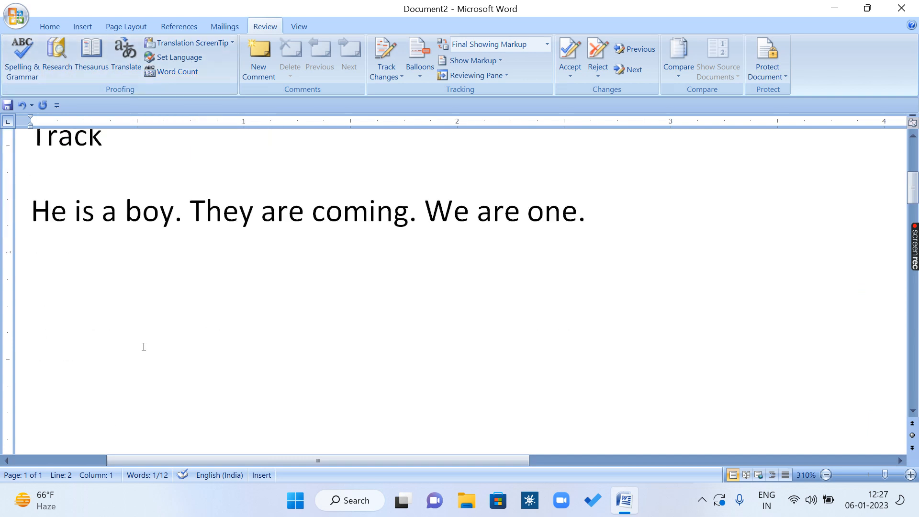
pyautogui.scroll(2, 170, 374)
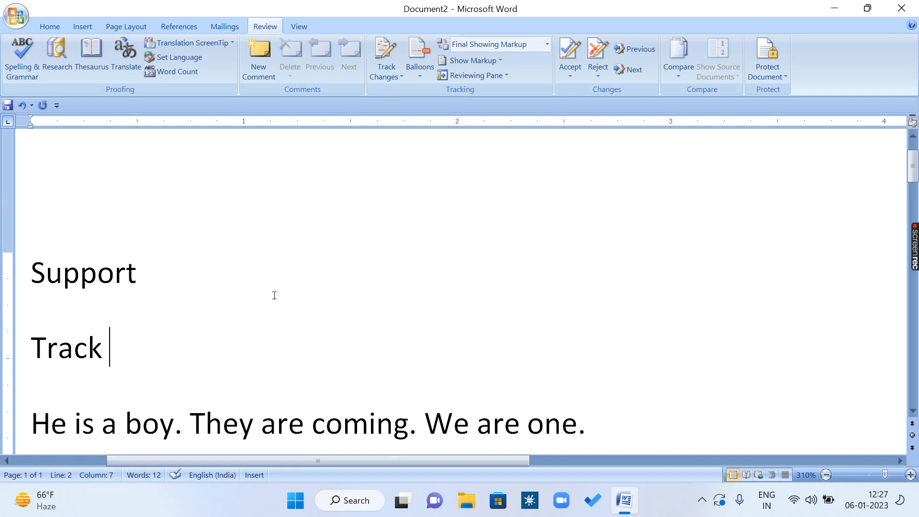
pyautogui.click(177, 72)
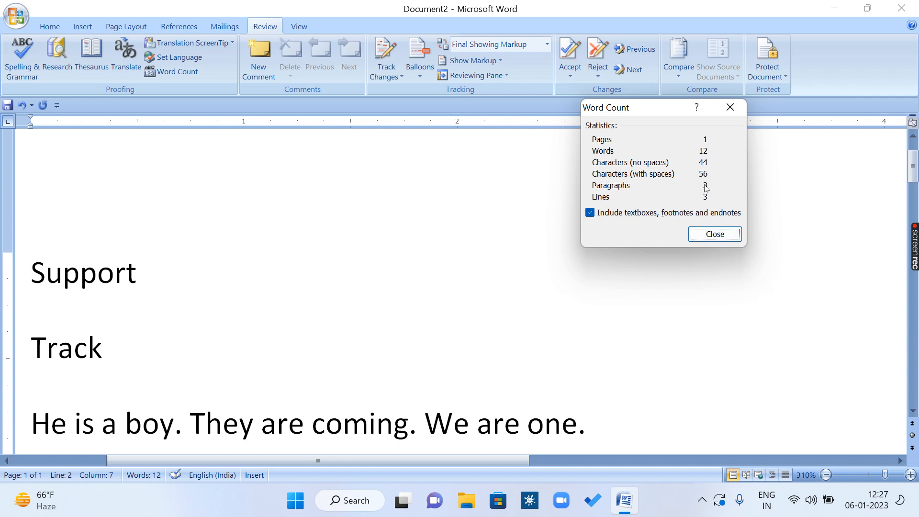
pyautogui.click(715, 234)
pyautogui.click(152, 274)
pyautogui.click(114, 349)
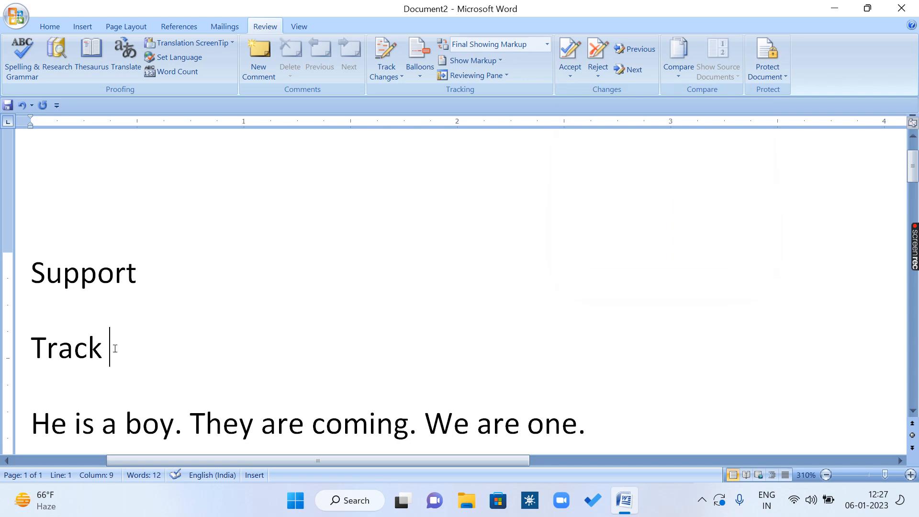
pyautogui.click(119, 420)
# Step: Add a new paragraph of random filler words about five lines long below the "He is a boy" line
pyautogui.scroll(-3, 224, 377)
pyautogui.scroll(3, 636, 256)
pyautogui.scroll(-1, 623, 325)
pyautogui.keyDown('ctrl'); pyautogui.scroll(-16, 623, 325); pyautogui.keyUp('ctrl')
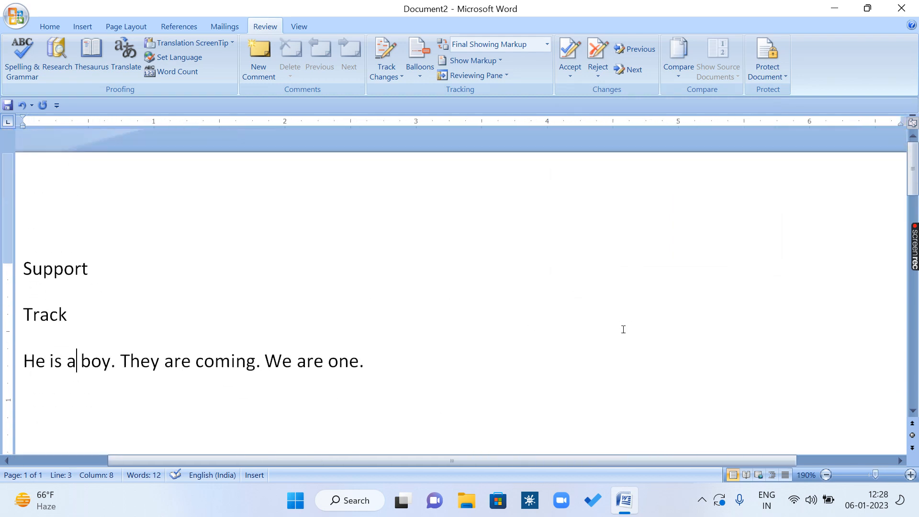
pyautogui.keyDown('ctrl'); pyautogui.scroll(-1, 623, 331); pyautogui.keyUp('ctrl')
pyautogui.click(429, 308)
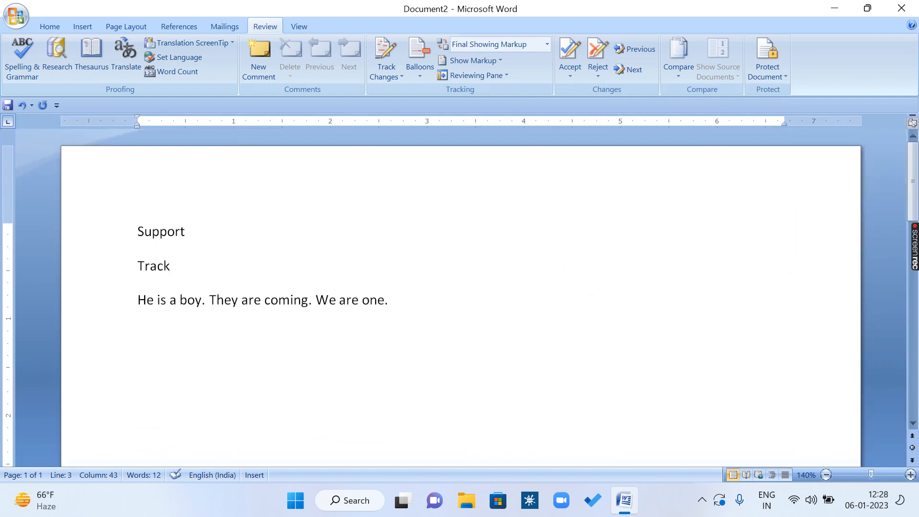
pyautogui.press('Return')
pyautogui.write('jfkl dsajfasdf sf asdf asf as fas f asdgf asdf')
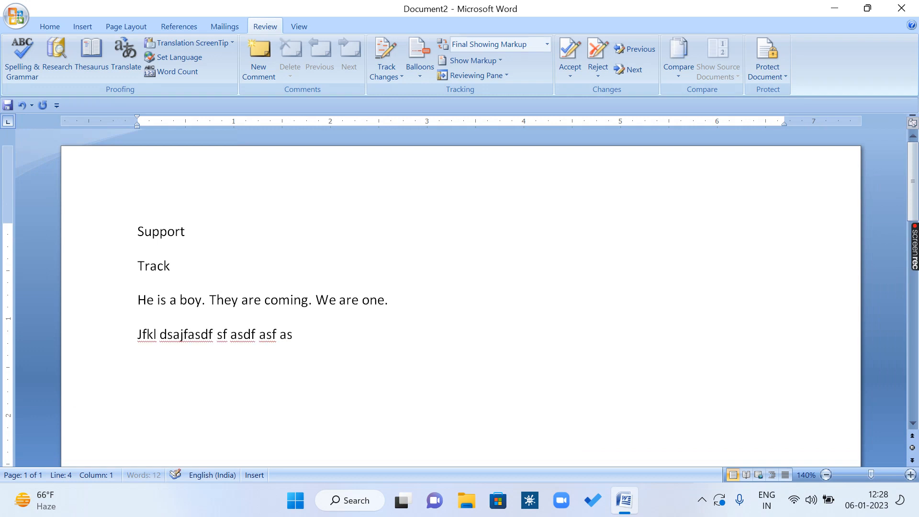
pyautogui.write(' gas f saf adsf as f asf asd fs df as')
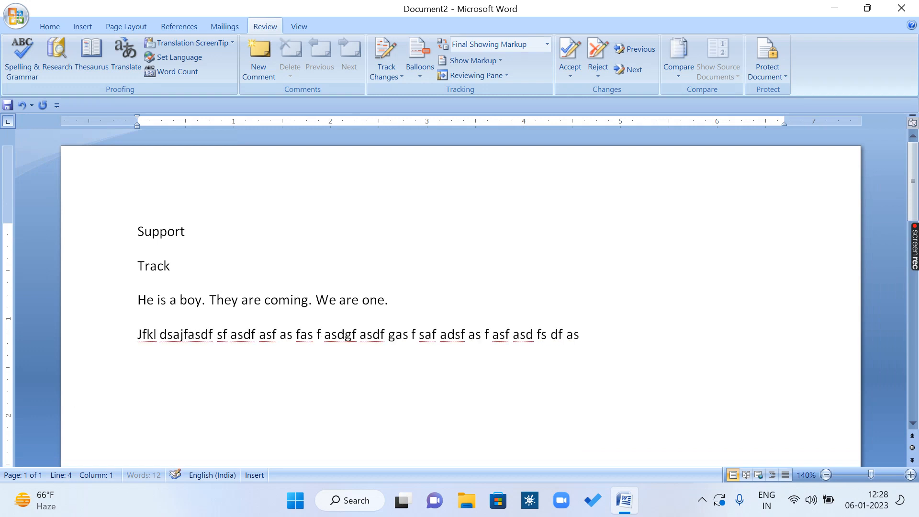
pyautogui.write(' fas df as fsa f asdf as fsa df asdf as dfs af as')
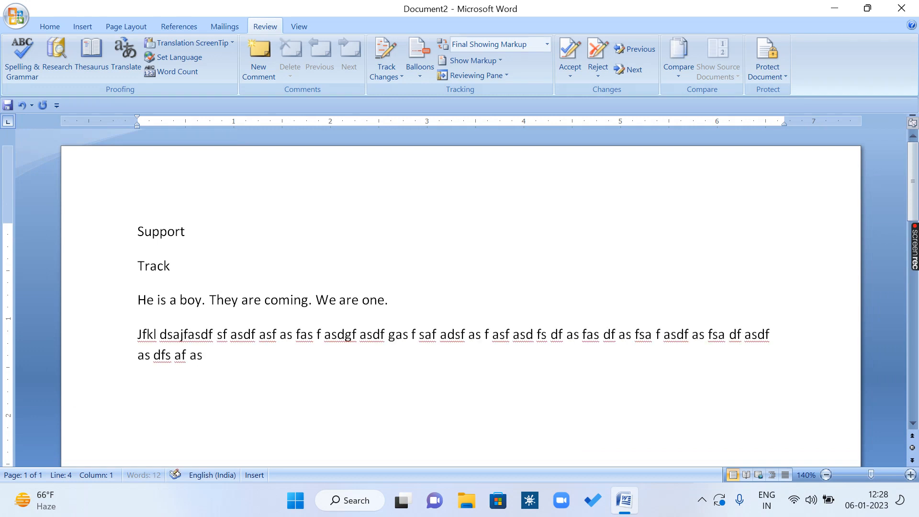
pyautogui.write('f as fsad f asdf asd f sadf adsf as fas f asf s f')
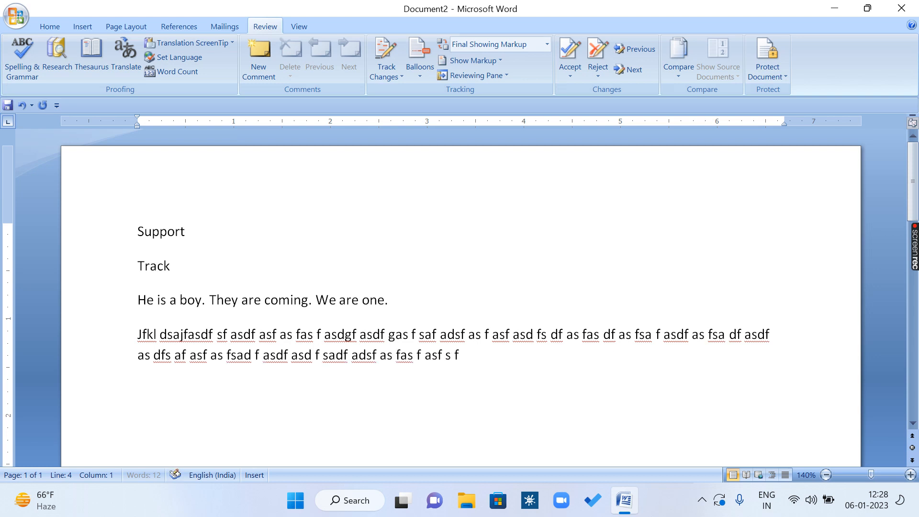
pyautogui.write('s adf asf as f saf as df asf asd fasd df asdf')
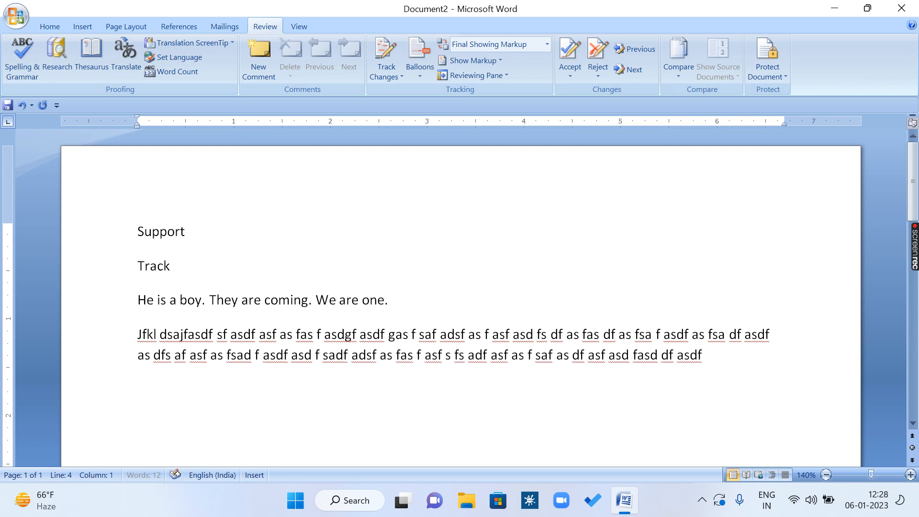
pyautogui.write(' ads fasd f asf')
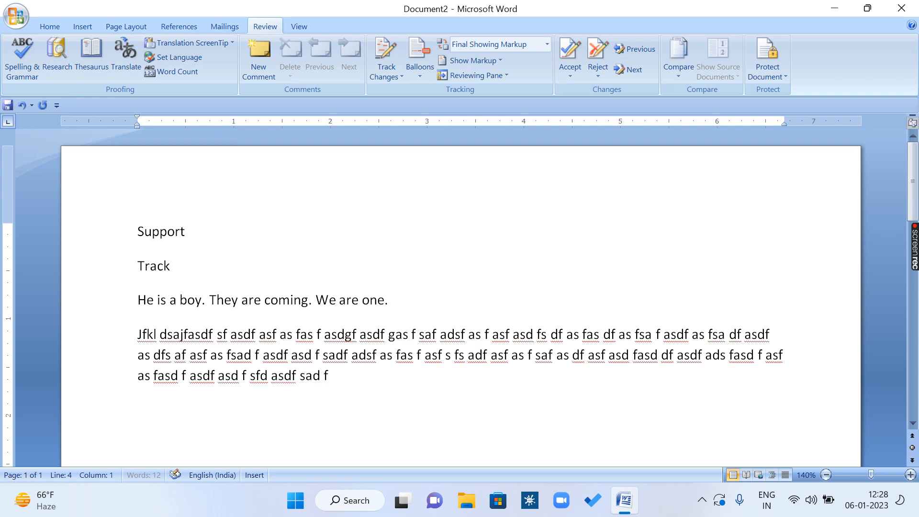
pyautogui.write(' as fasd f asdf asd f sfd asdf sad fas f asf as fads f adsf asd f asdfd ads fasd f asd')
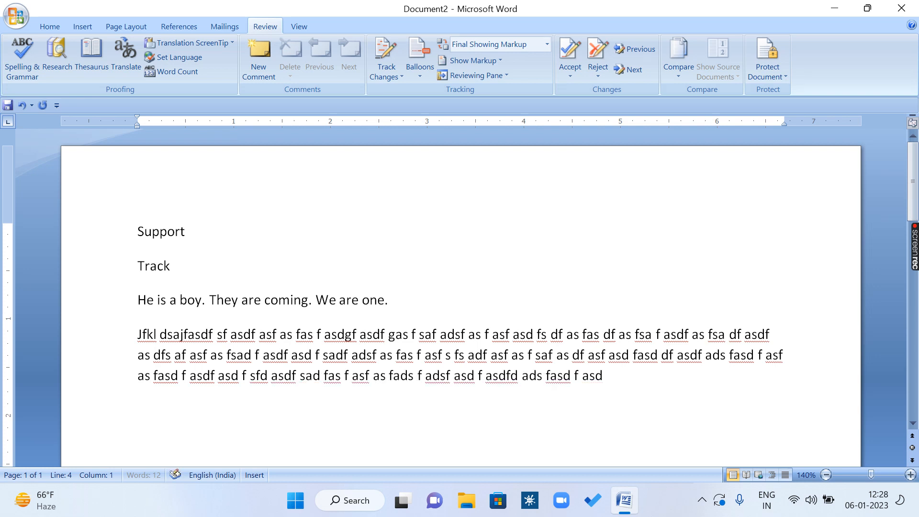
pyautogui.write('f asf asd dfads f asf ads f asdf asfd as fasd df asdf ads f')
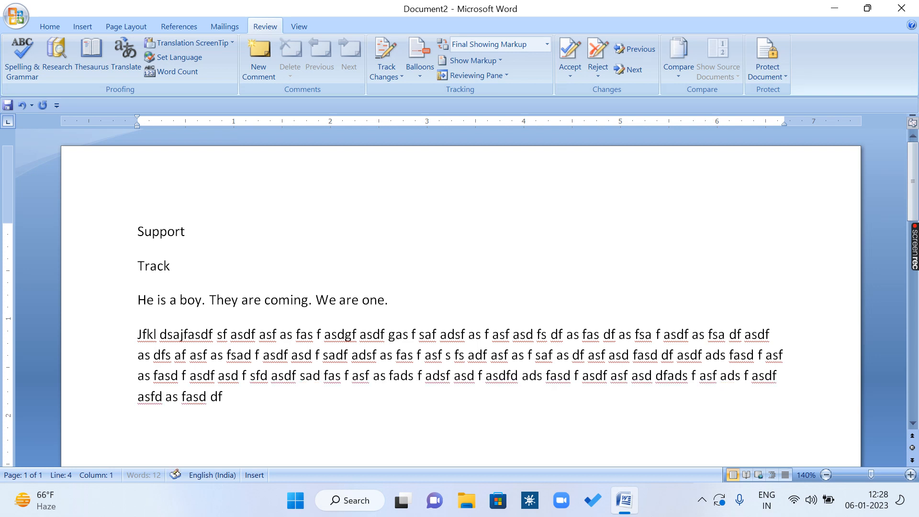
pyautogui.write(' asdf asd fasd f asdf asd f asdf as f')
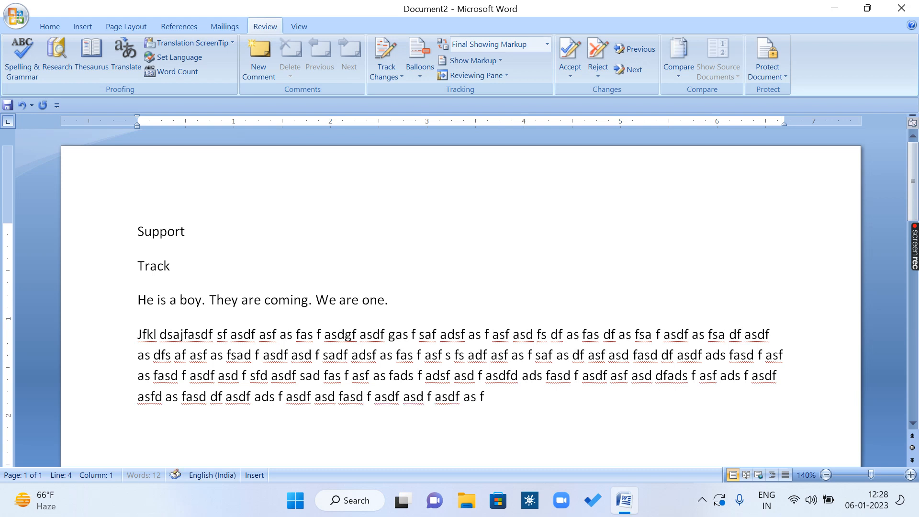
pyautogui.write(' asdf as fasd f adsf asf as f ads fas fas f as f')
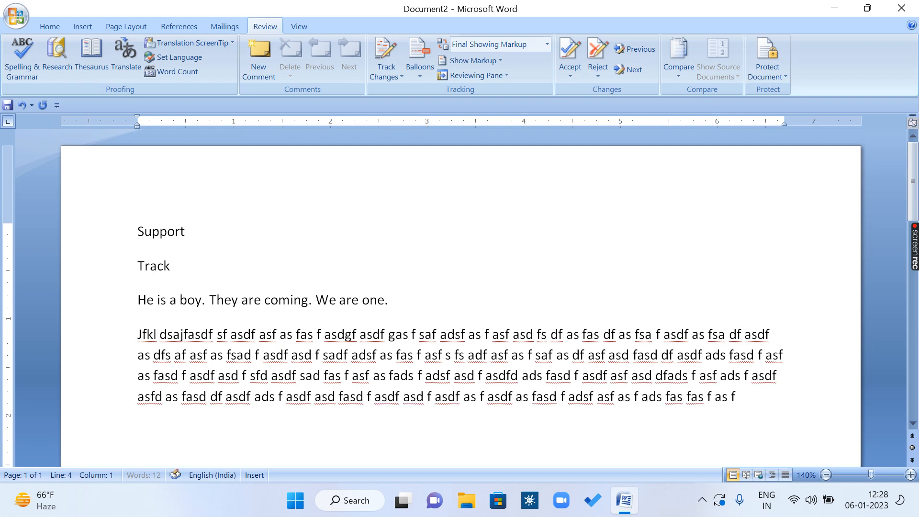
pyautogui.write('as f asf as fas f asf a fa fa sf asf af a f')
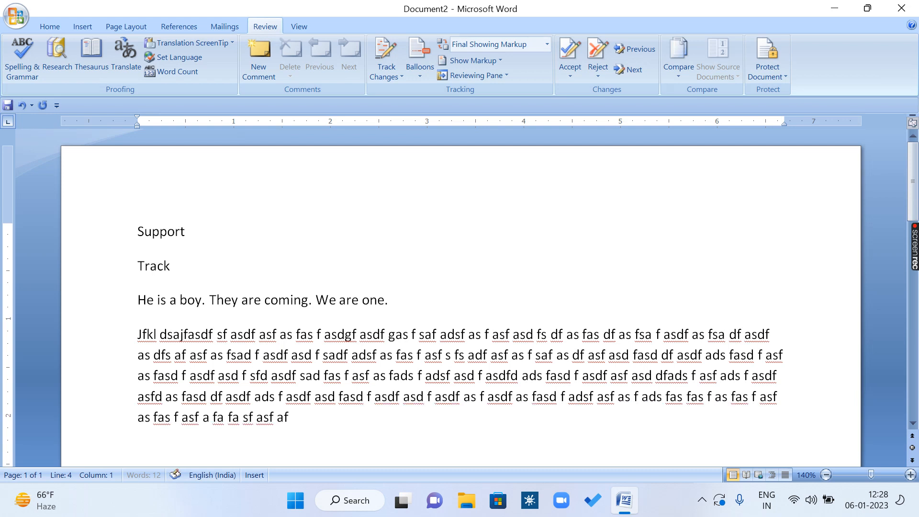
# Step: Add the nonsense word "qedaeqweqewrqw" as a separate paragraph below the filler text
pyautogui.click(174, 231)
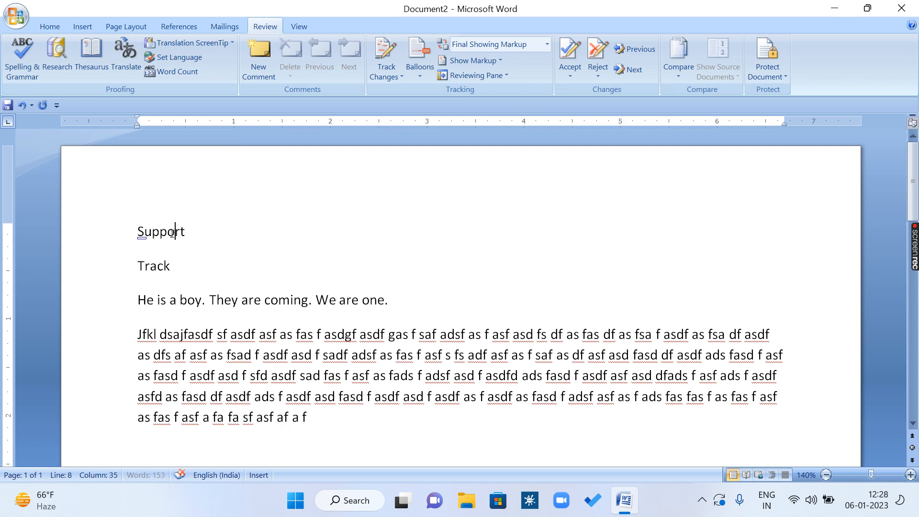
pyautogui.click(167, 301)
pyautogui.click(321, 420)
pyautogui.write('qedaeqweqewrqw')
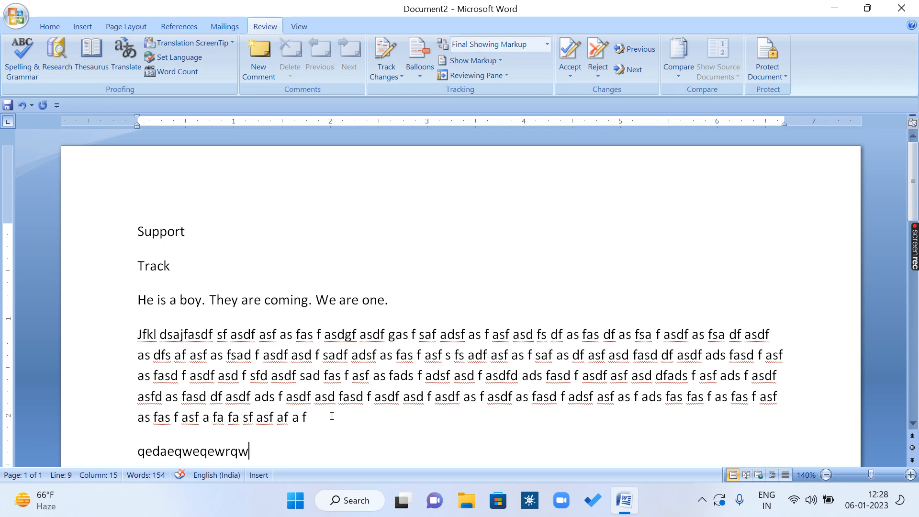
pyautogui.scroll(-1, 332, 415)
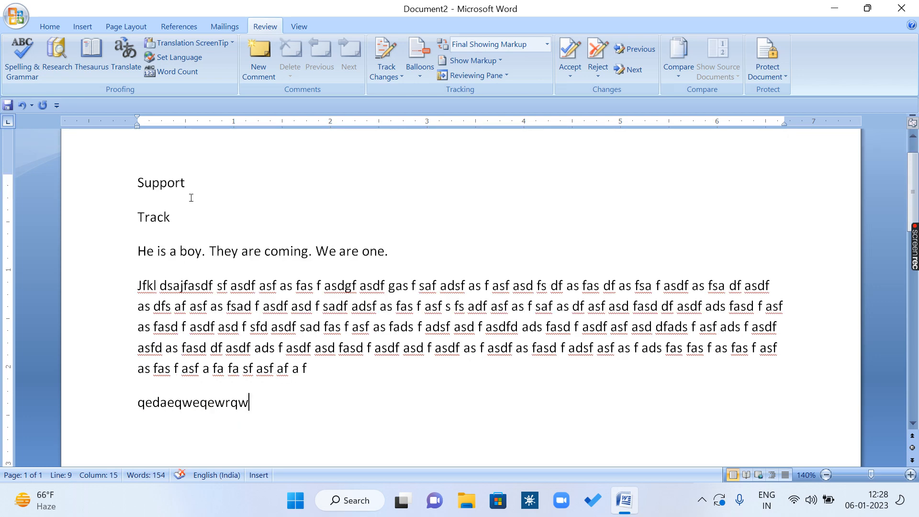
# Step: Go through the document's paragraphs one by one, then view the Word Count statistics and close them
pyautogui.click(160, 184)
pyautogui.click(157, 214)
pyautogui.click(162, 250)
pyautogui.click(171, 327)
pyautogui.click(177, 71)
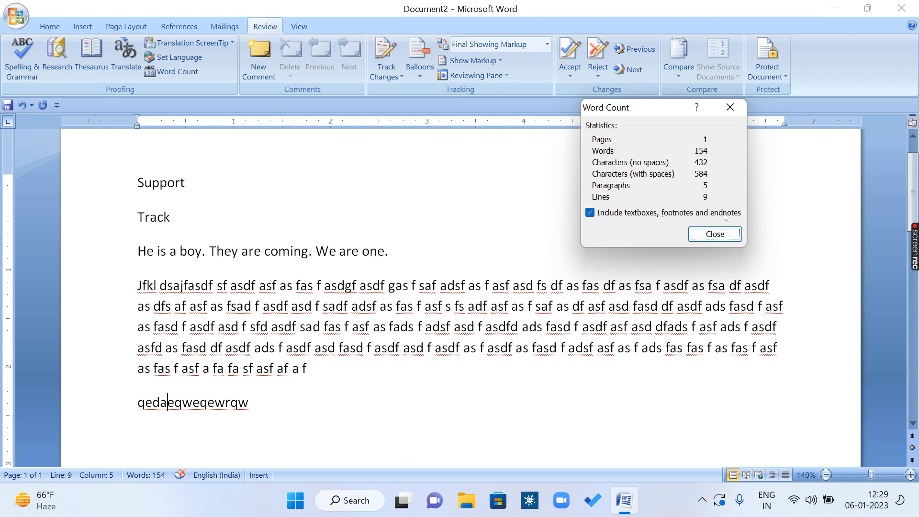
pyautogui.click(730, 107)
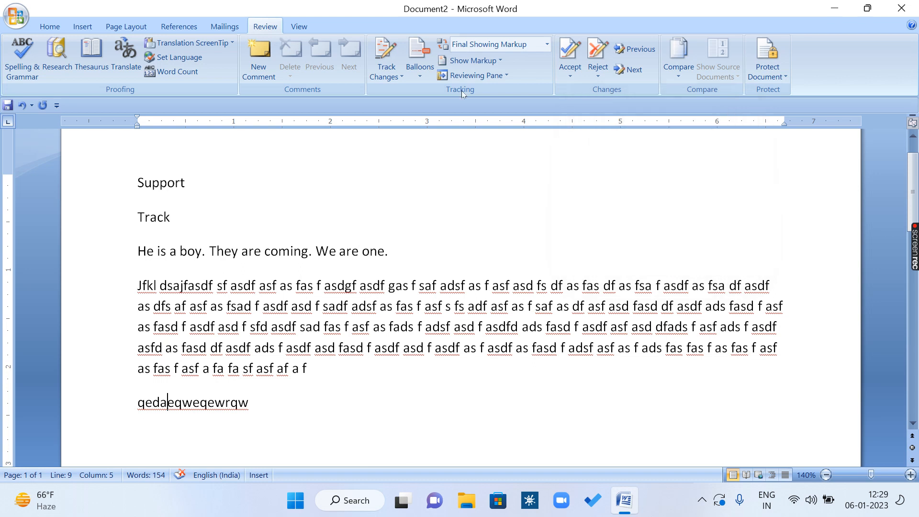
# Step: Insert a footnote on the word "coming" with the note text "aana", then return to the body text
pyautogui.click(179, 28)
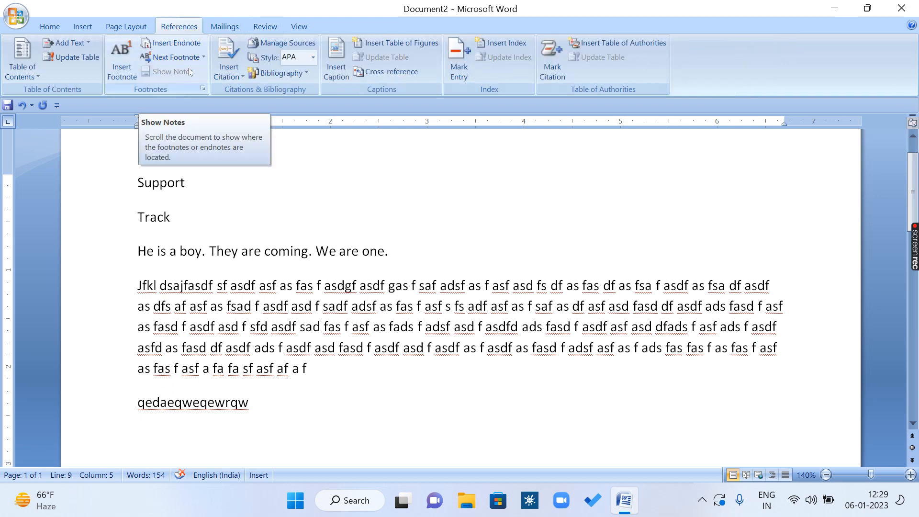
pyautogui.click(211, 202)
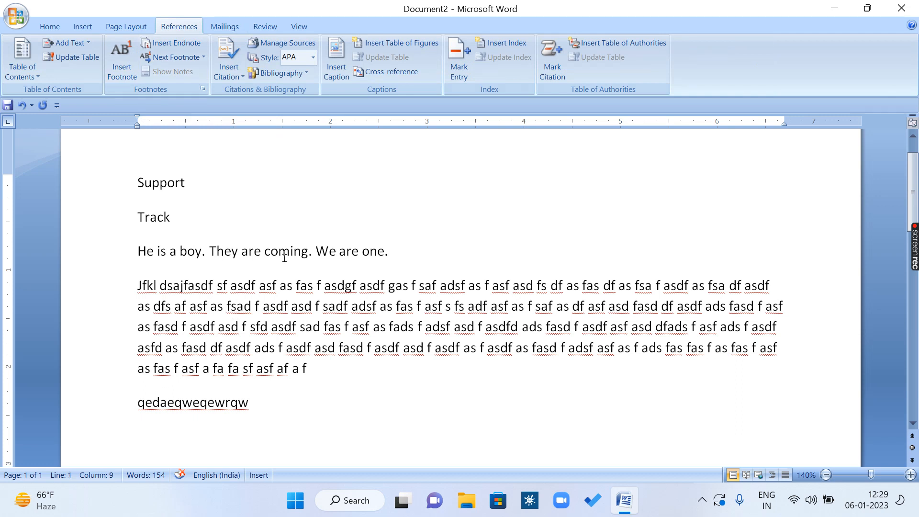
pyautogui.moveTo(267, 248); pyautogui.dragTo(309, 251)
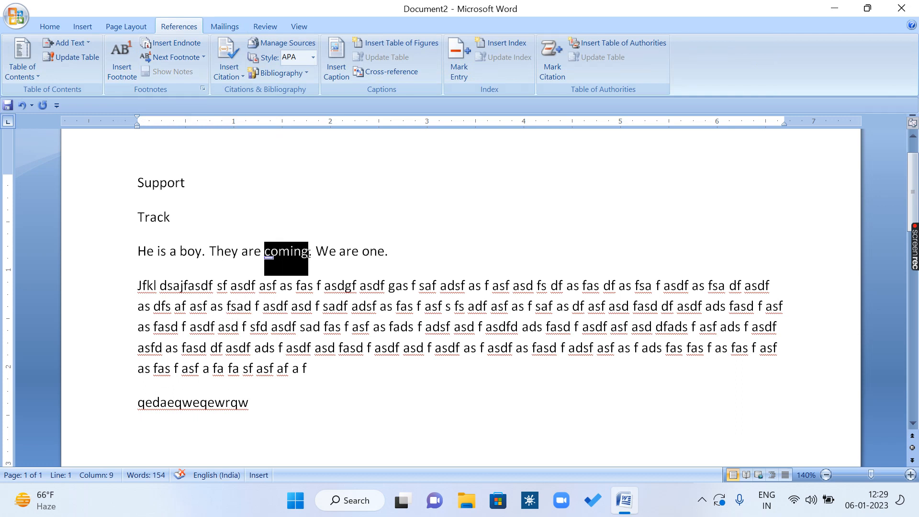
pyautogui.click(121, 65)
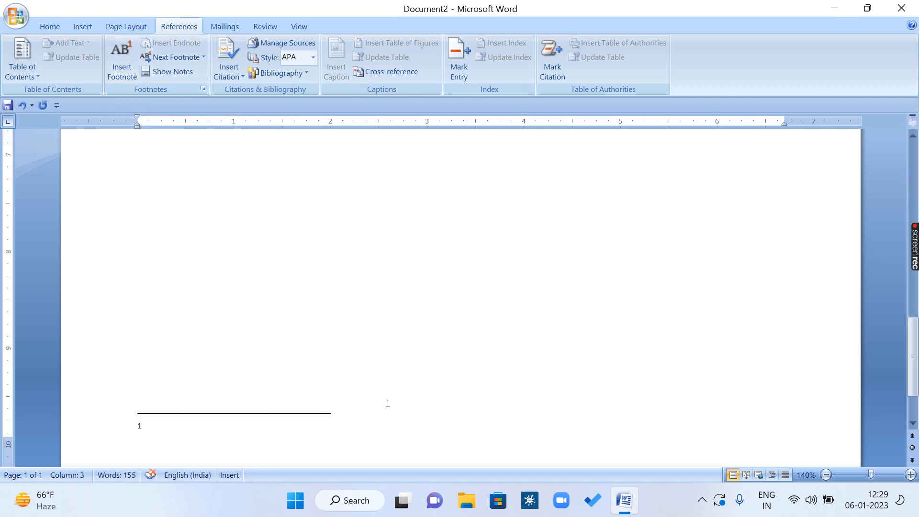
pyautogui.write('aana')
pyautogui.scroll(10, 294, 271)
pyautogui.click(242, 354)
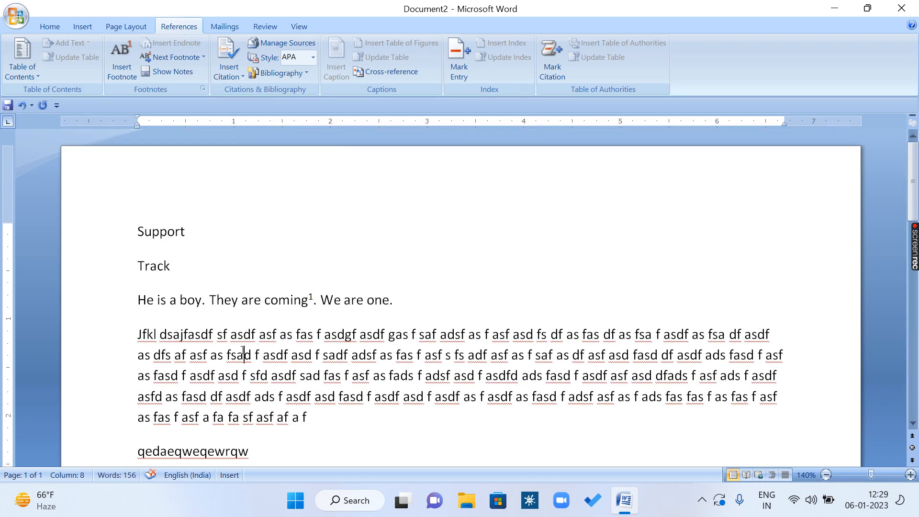
# Step: Compare the Word Count statistics with and without textboxes, footnotes and endnotes, leave them included, and close the statistics
pyautogui.click(264, 26)
pyautogui.click(177, 72)
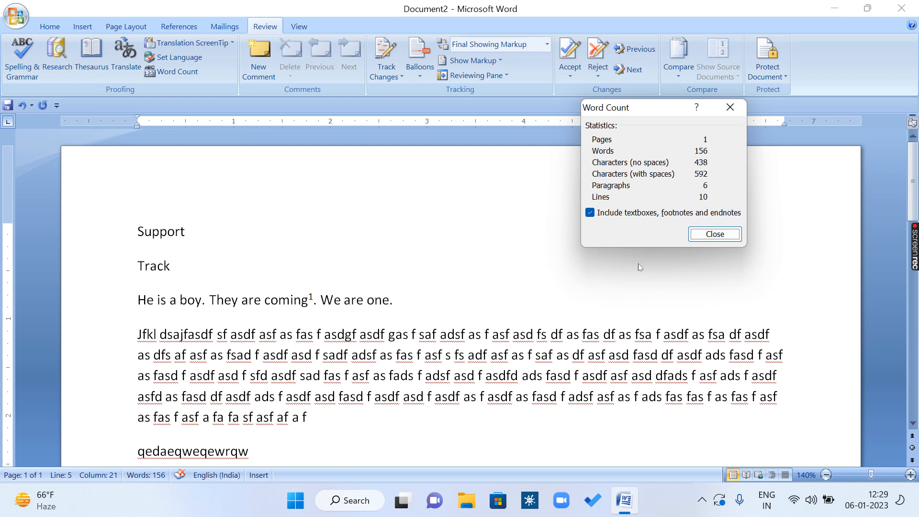
pyautogui.click(607, 215)
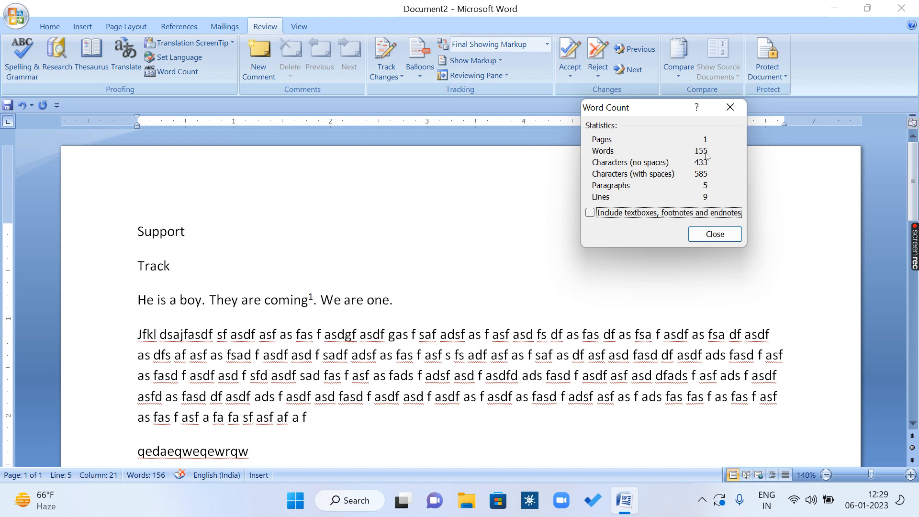
pyautogui.click(598, 215)
pyautogui.click(714, 233)
# Step: Draw a text box about 0.66" high and 3.24" wide at the head of the page, beside "Support"
pyautogui.click(83, 26)
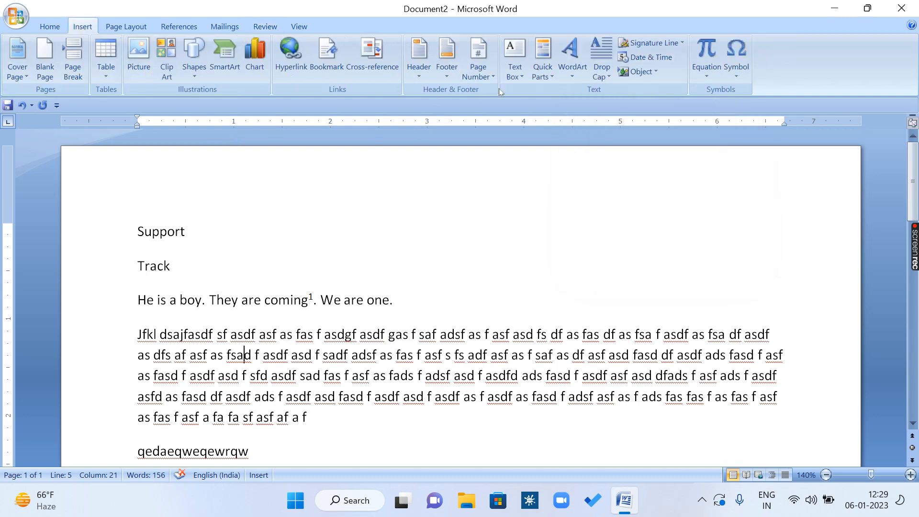
pyautogui.click(515, 60)
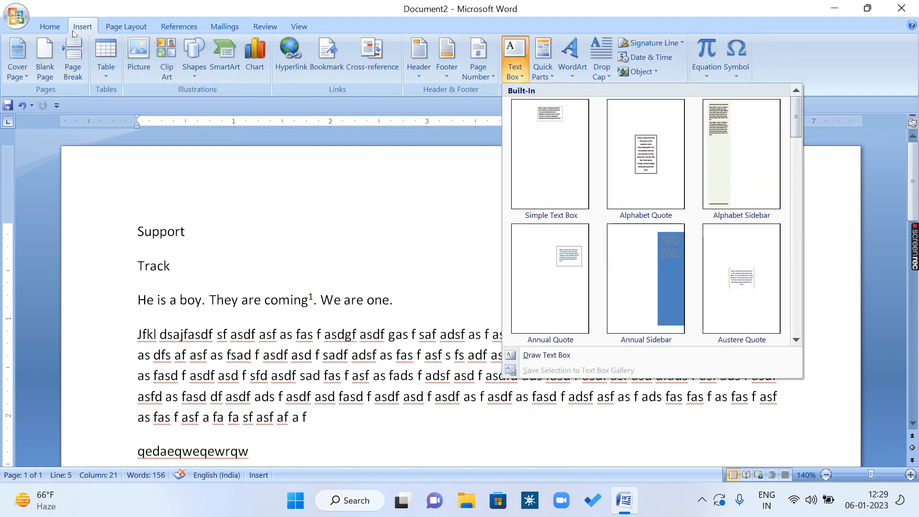
pyautogui.click(546, 355)
pyautogui.moveTo(292, 180); pyautogui.dragTo(605, 244)
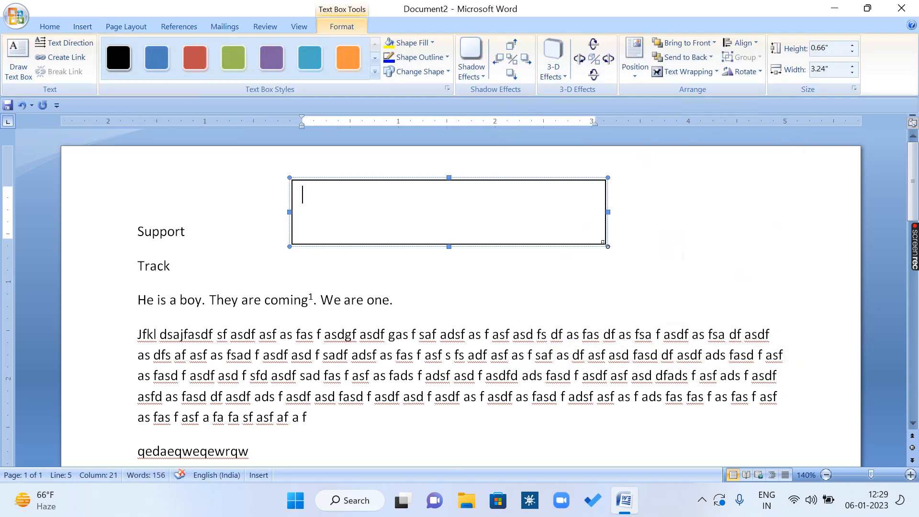
# Step: Enter "Happy new year" in the text box and return to the body text
pyautogui.write('Hapy nm')
pyautogui.press('BackSpace')
pyautogui.press('BackSpace')
pyautogui.press('BackSpace')
pyautogui.press('BackSpace')
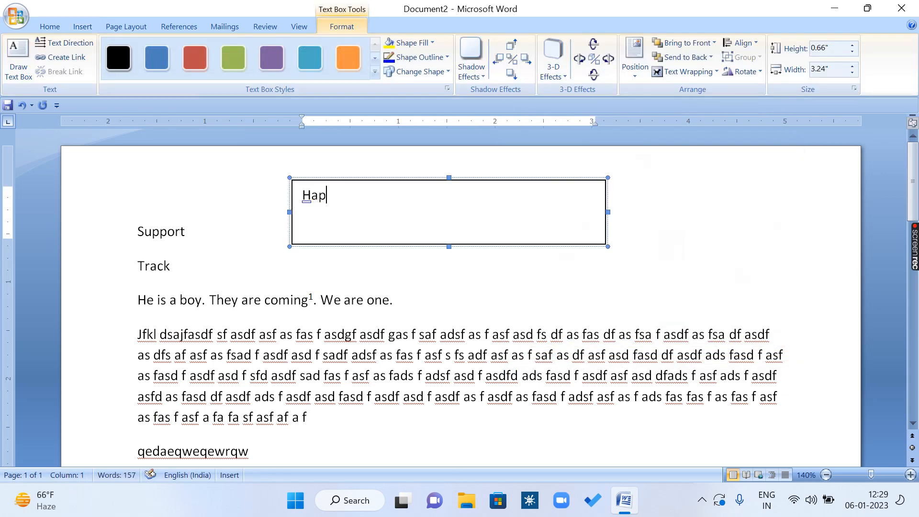
pyautogui.write('py new year')
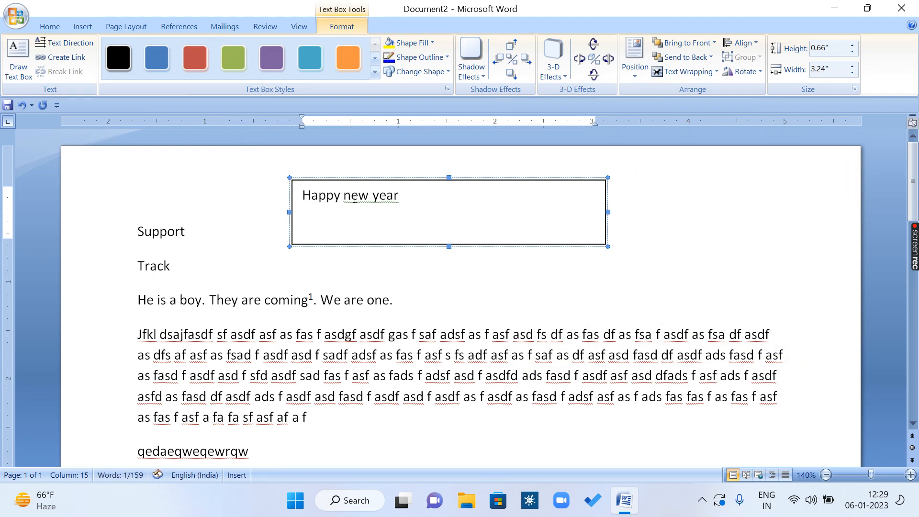
pyautogui.click(363, 314)
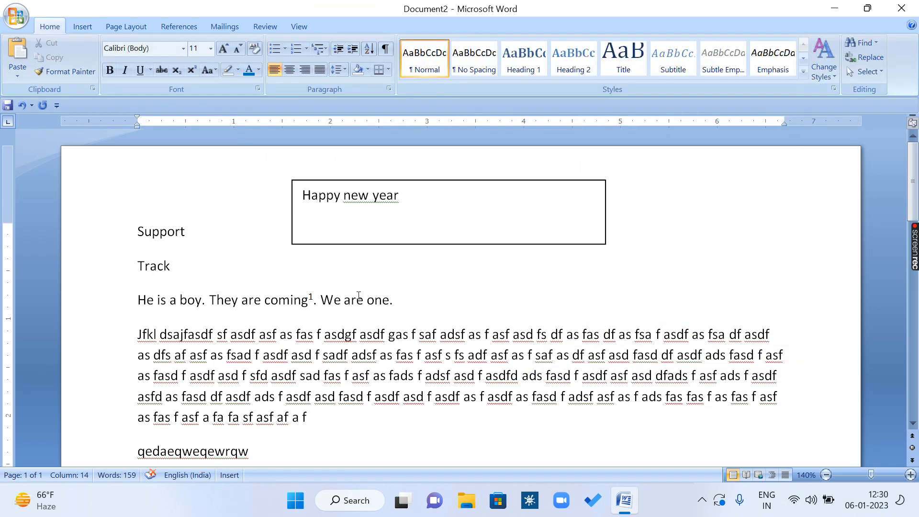
# Step: Check how the new text box affects Word Count by excluding and re-including textboxes, footnotes and endnotes, then close the statistics
pyautogui.click(264, 27)
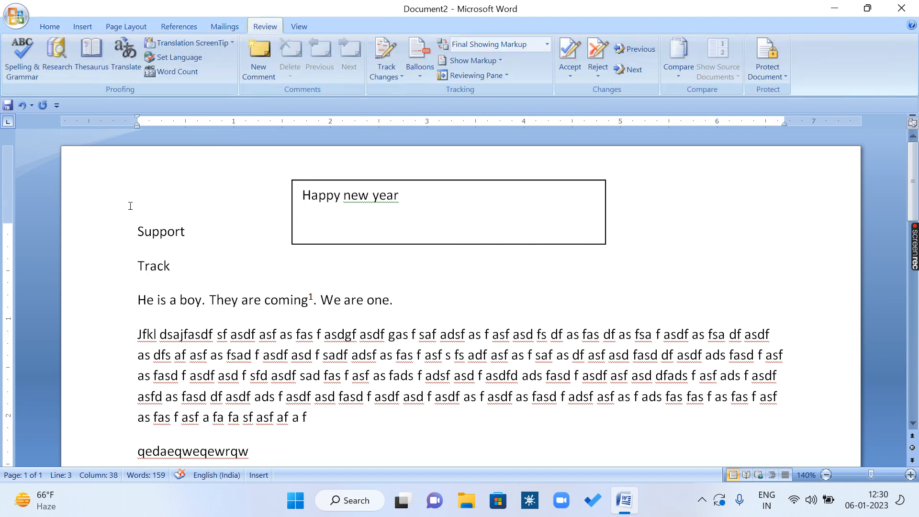
pyautogui.click(152, 71)
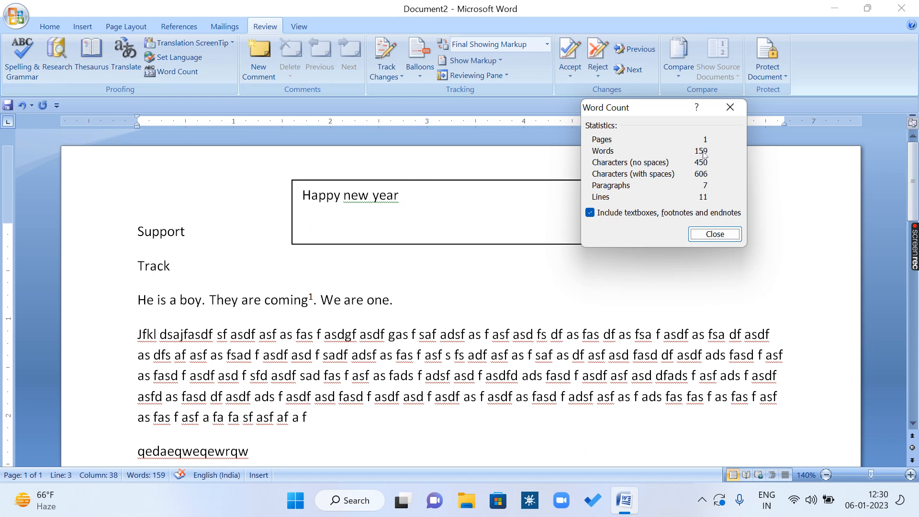
pyautogui.click(590, 213)
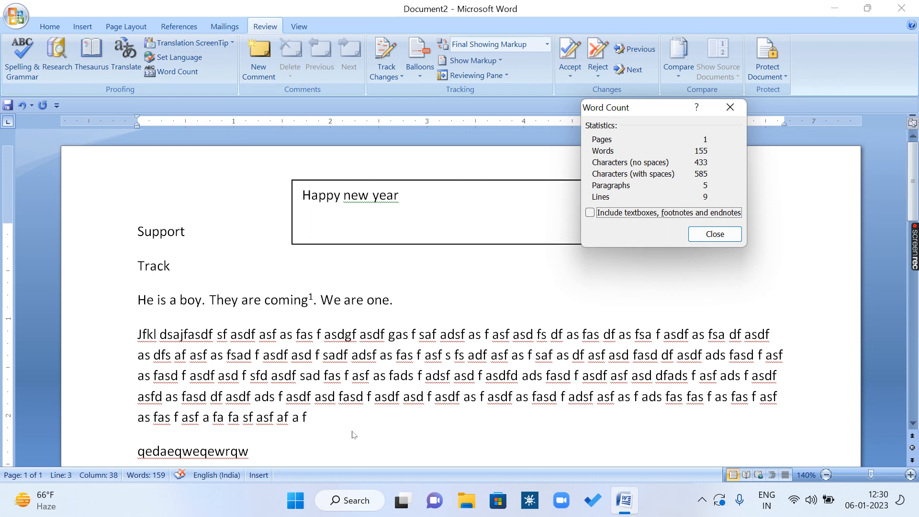
pyautogui.click(611, 212)
pyautogui.click(714, 234)
pyautogui.click(209, 259)
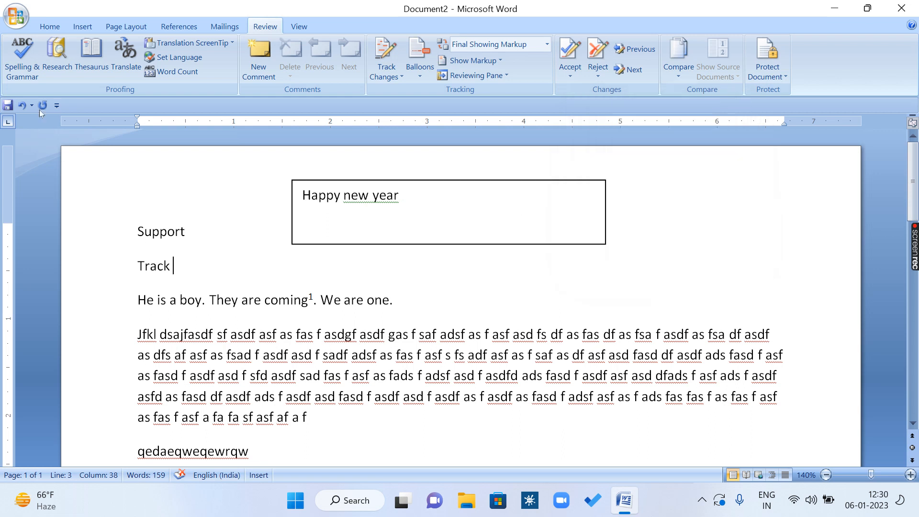